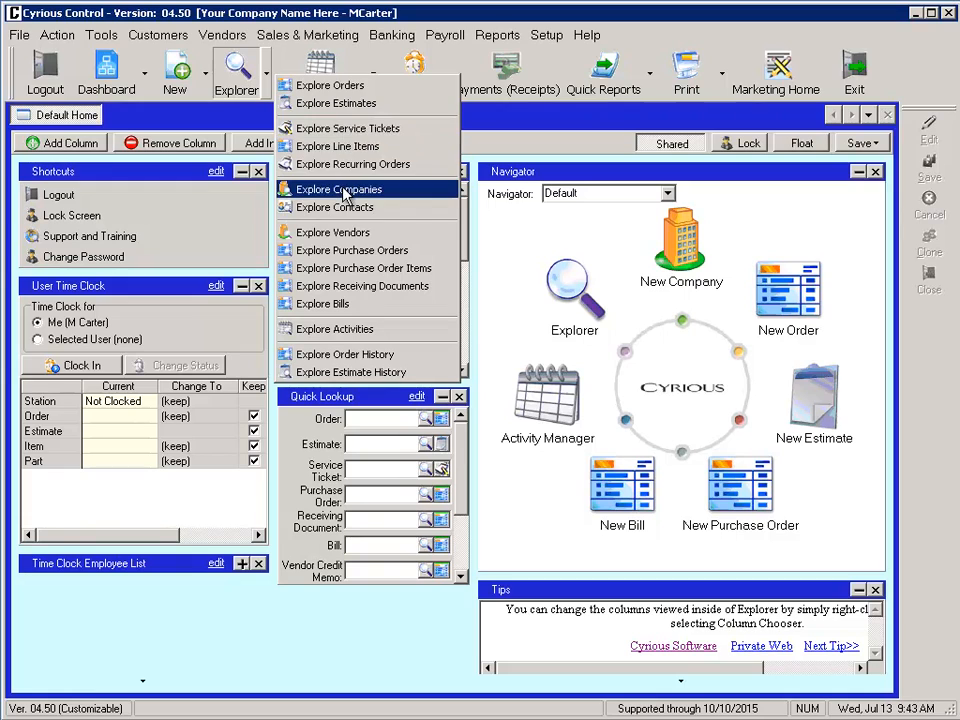
# Open the Ace Pawn company record and compare its Sales layout with its User Defined Fields list
pyautogui.click(338, 189)
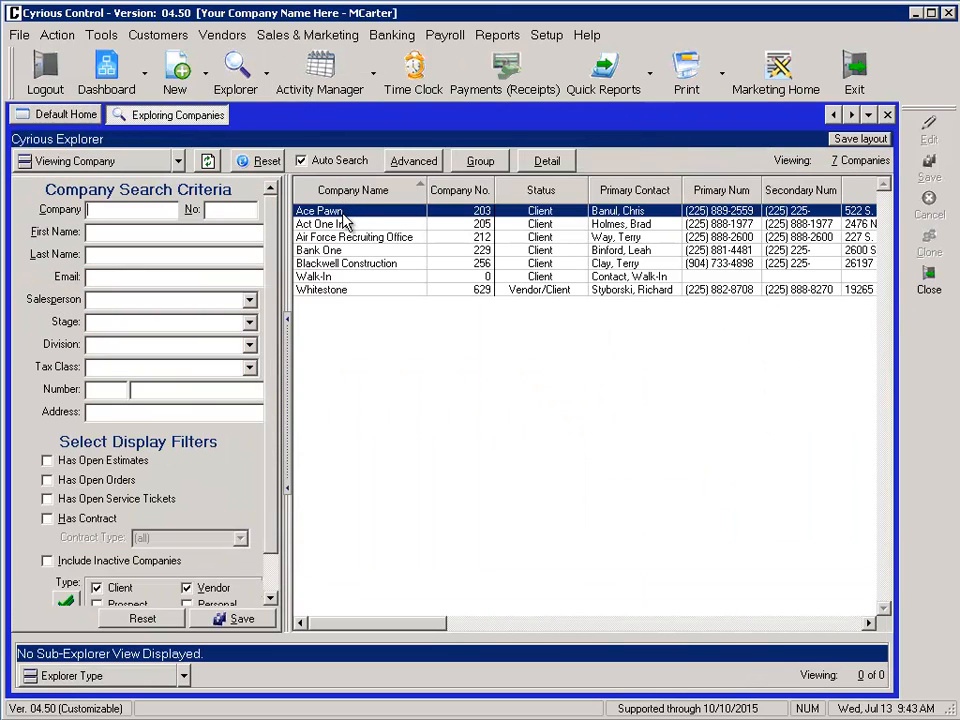
pyautogui.doubleClick(342, 212)
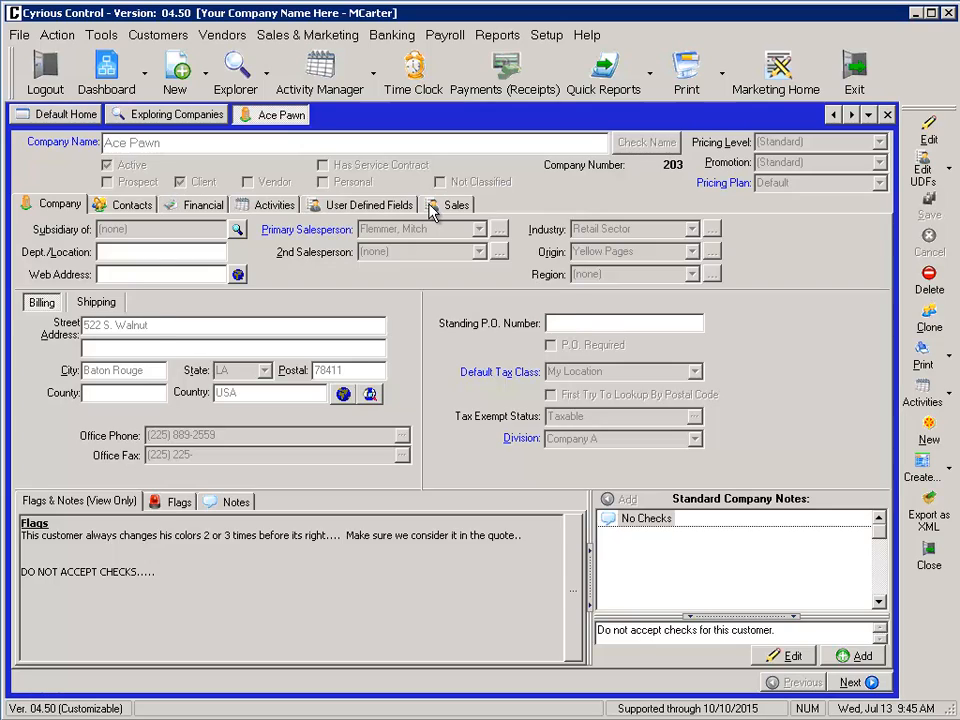
pyautogui.click(433, 206)
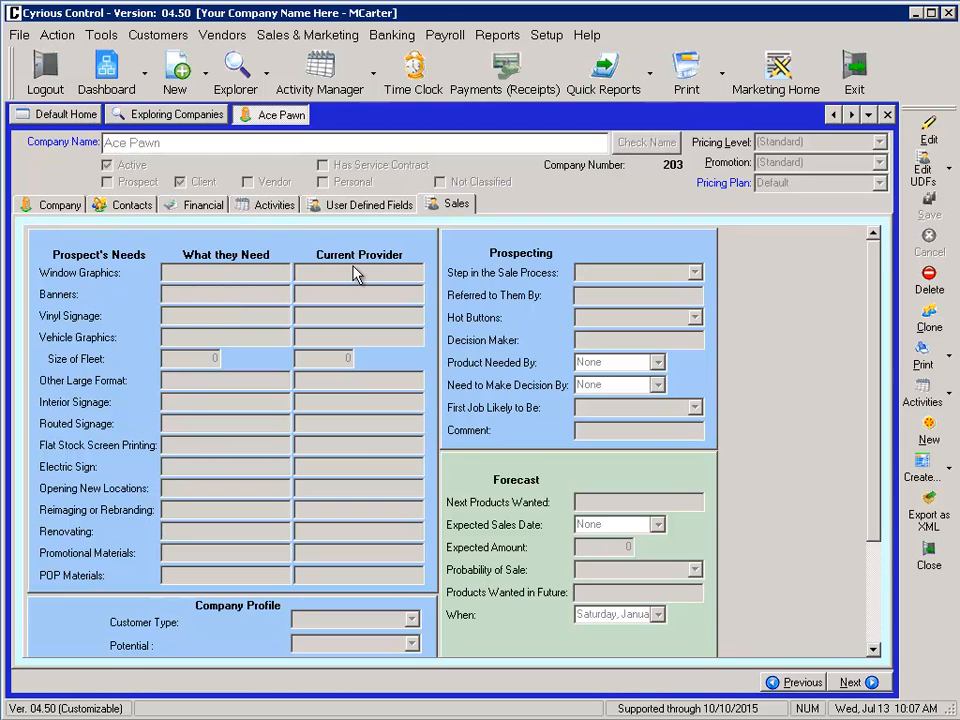
pyautogui.click(358, 208)
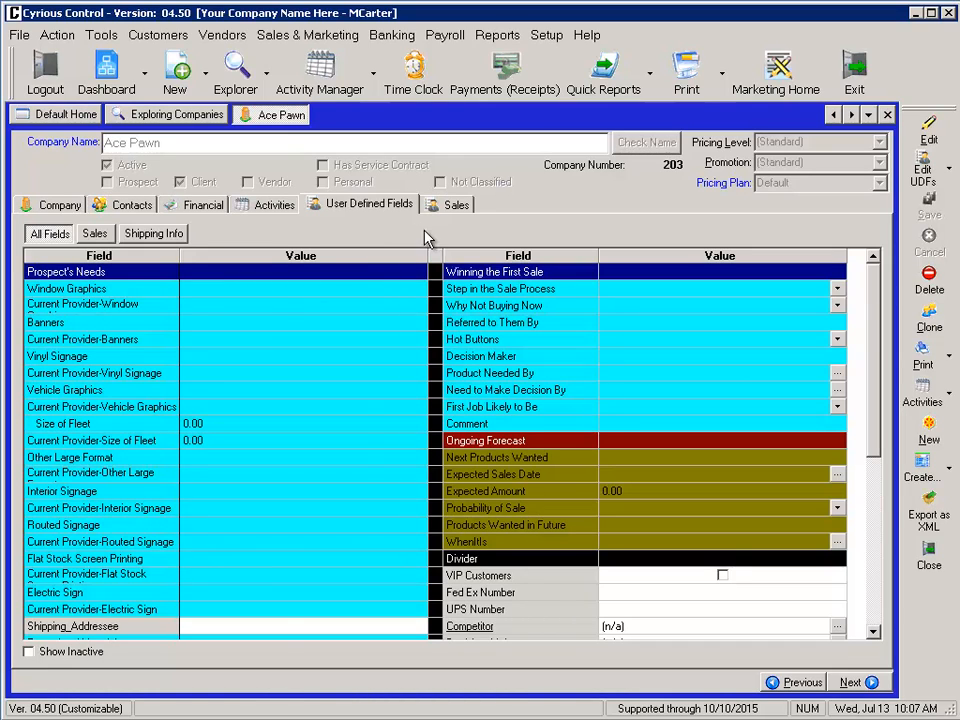
pyautogui.click(452, 204)
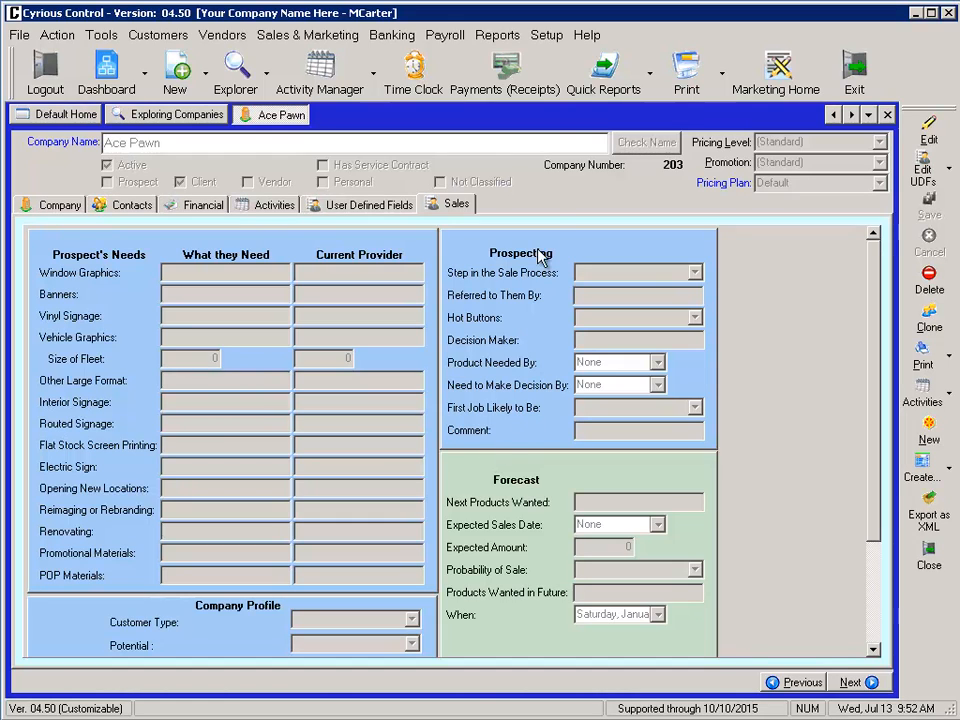
# Open the User Defined Field Setup and add a new user defined field layout for contacts
pyautogui.click(547, 36)
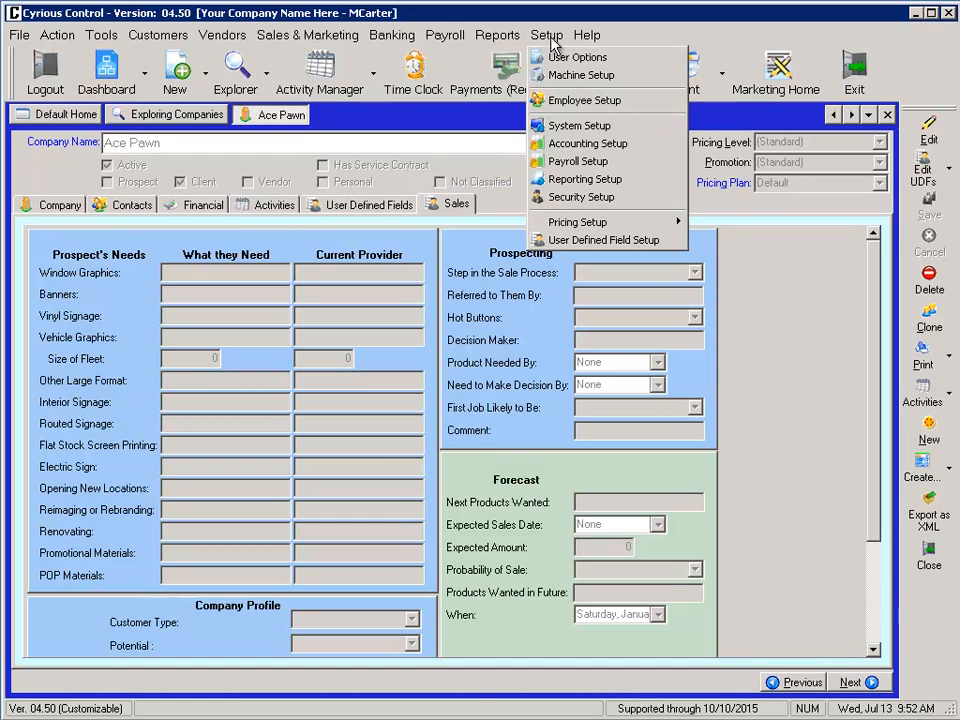
pyautogui.click(605, 240)
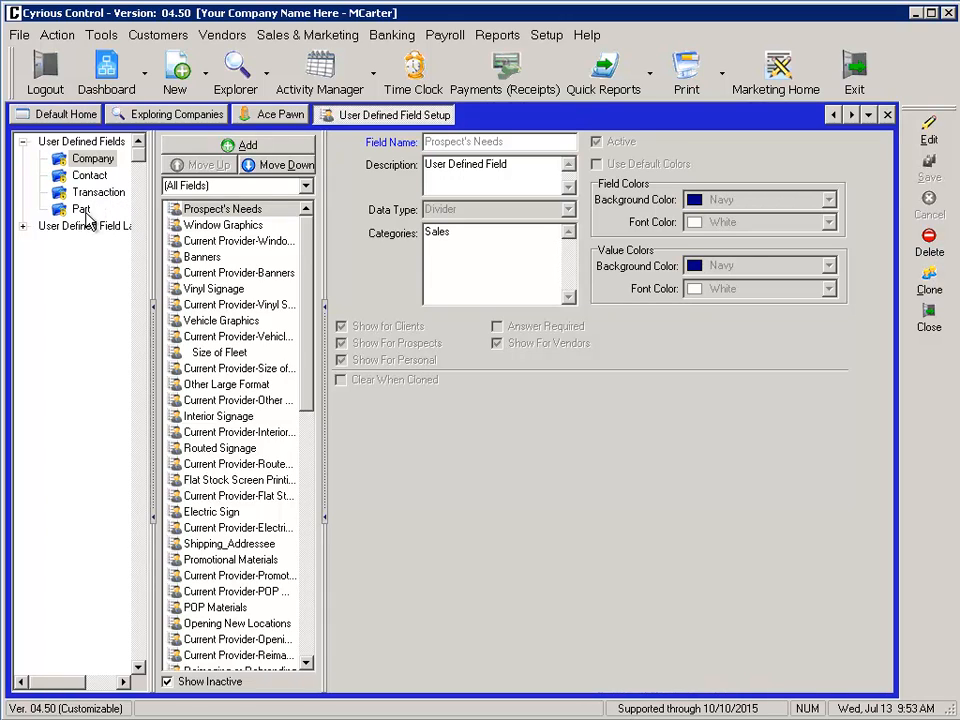
pyautogui.click(21, 228)
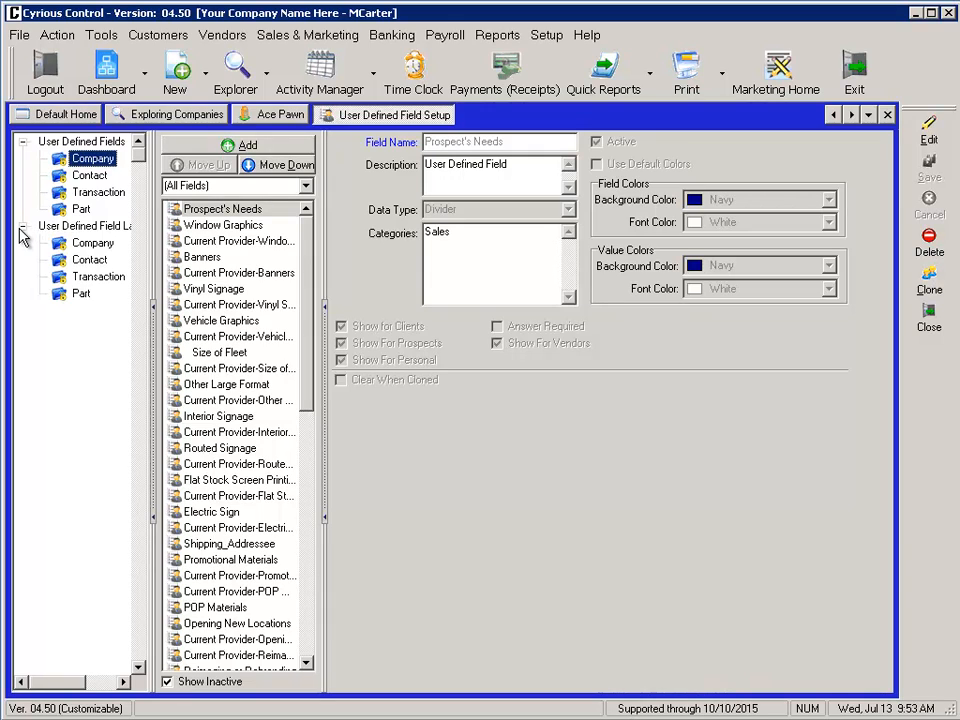
pyautogui.click(90, 262)
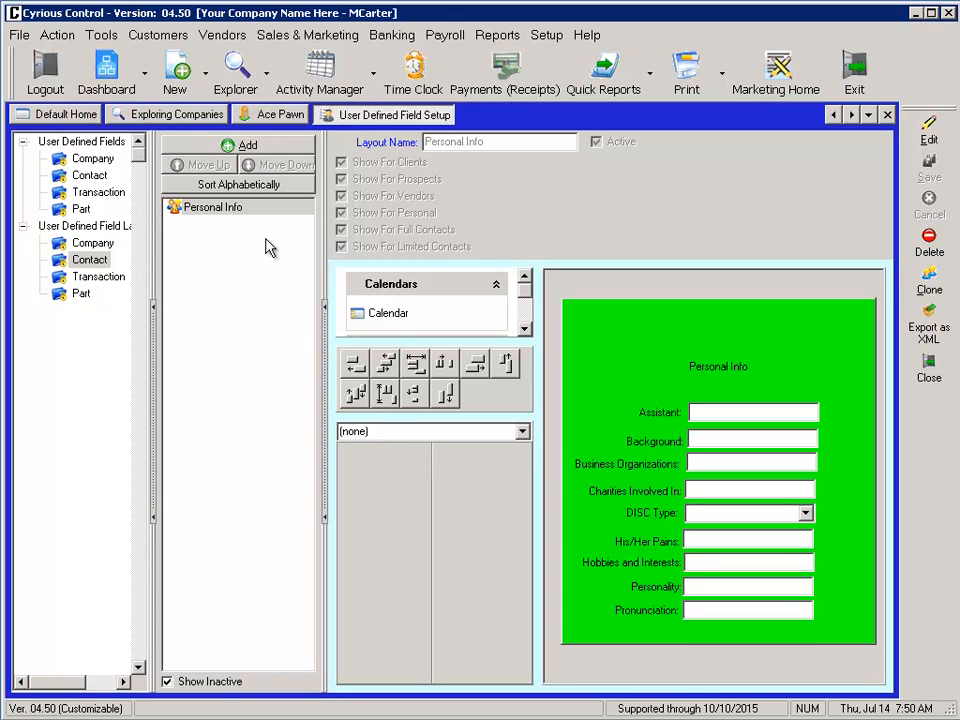
pyautogui.click(247, 146)
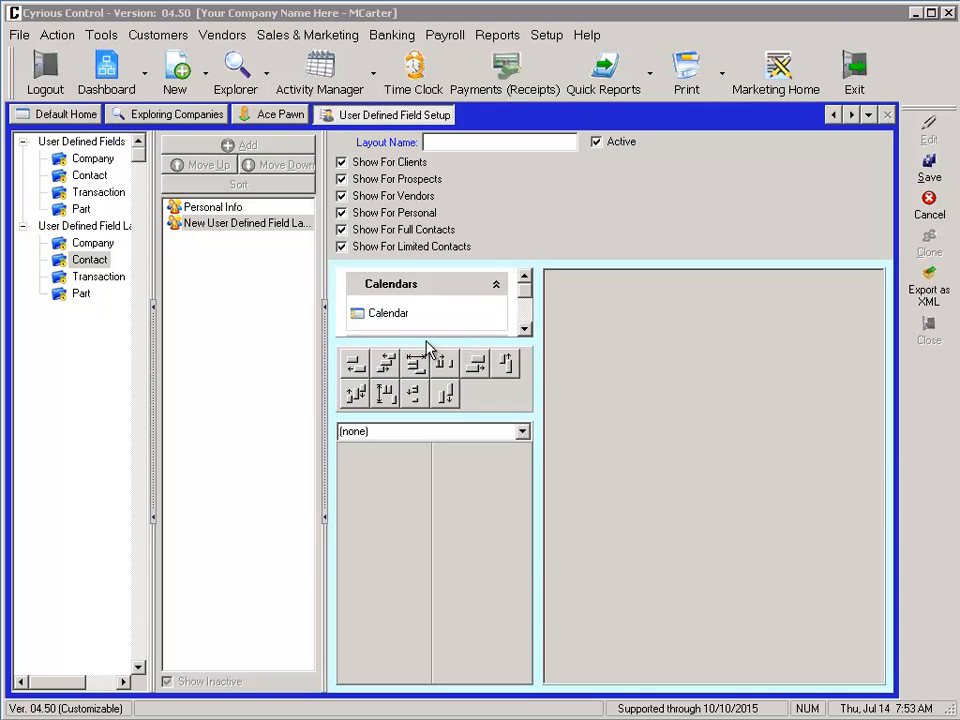
# Enlarge the component list, add a Panel to the new contact layout and stretch it to fill the whole design area
pyautogui.moveTo(426, 343); pyautogui.dragTo(426, 467)
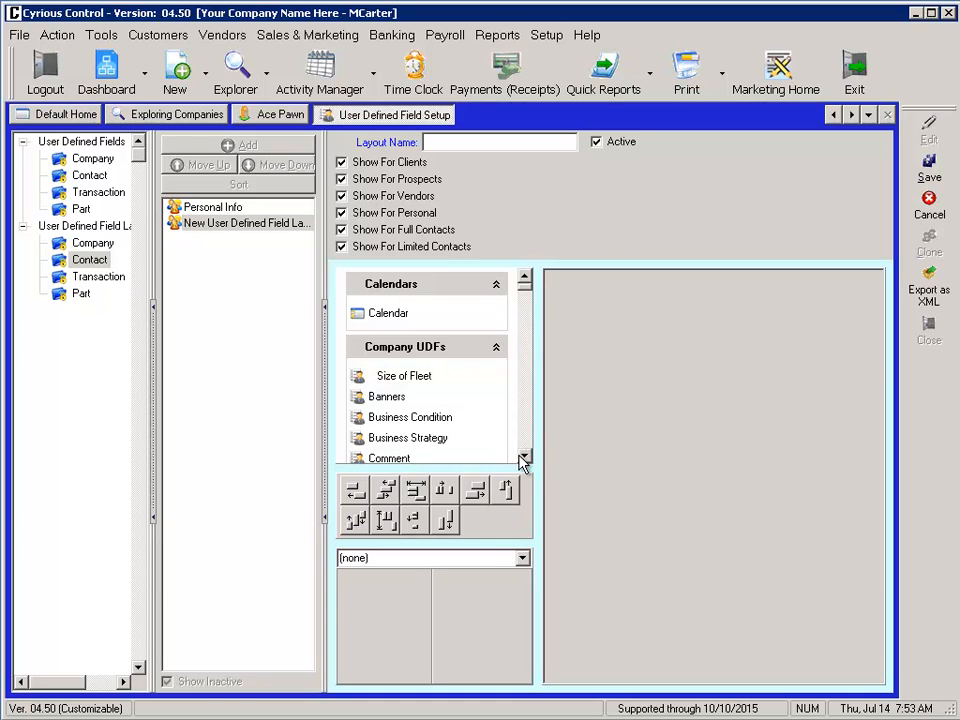
pyautogui.moveTo(525, 459); pyautogui.dragTo(525, 459)
pyautogui.doubleClick(384, 421)
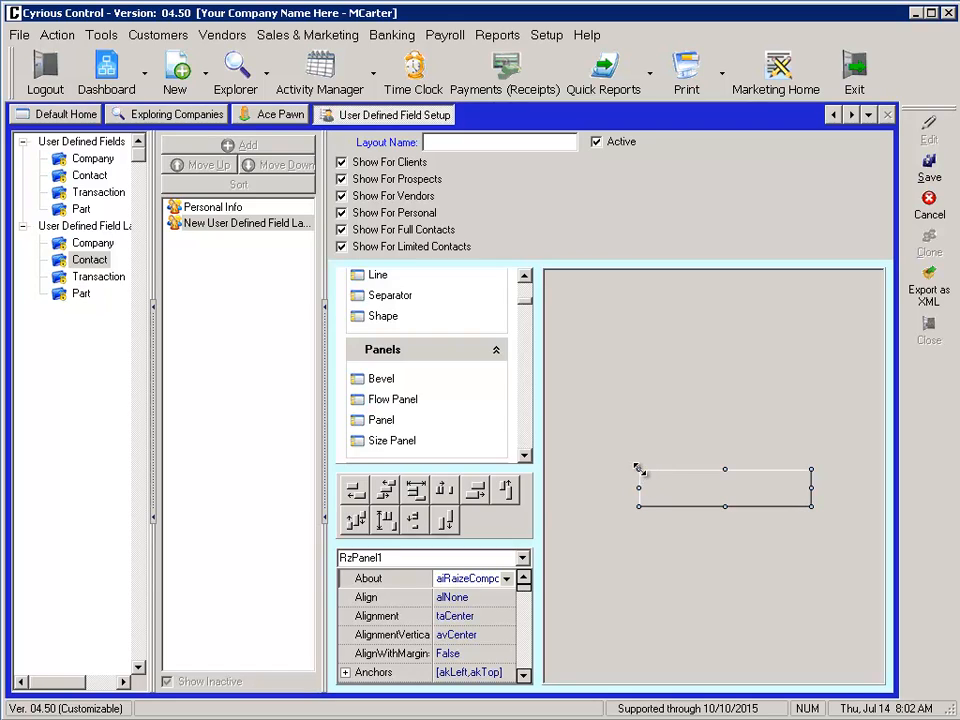
pyautogui.moveTo(637, 467); pyautogui.dragTo(535, 267)
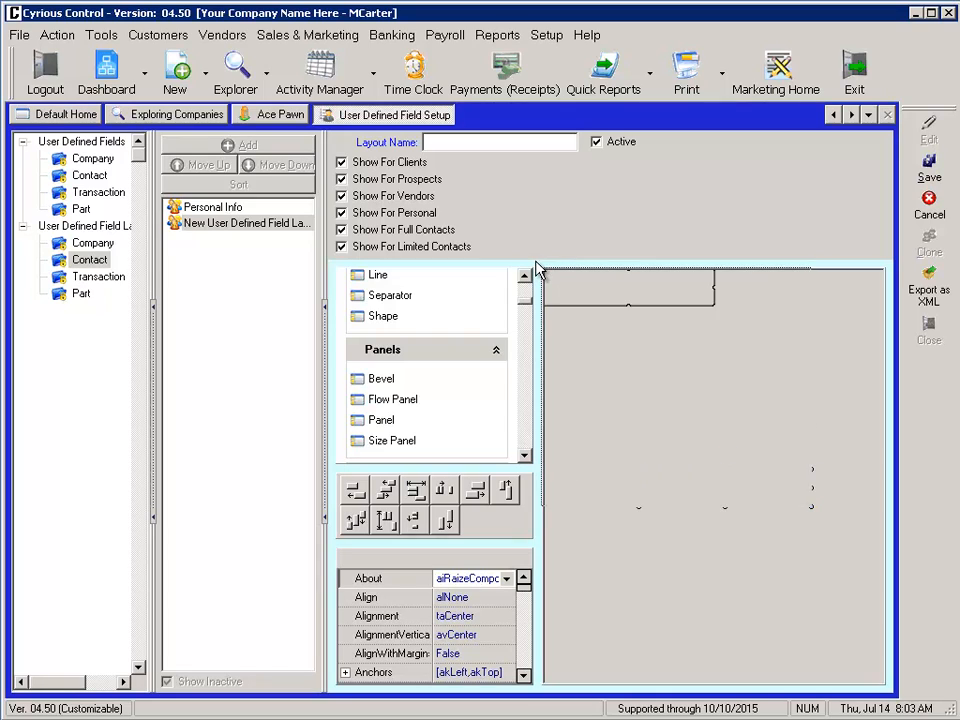
pyautogui.moveTo(812, 506); pyautogui.dragTo(890, 680)
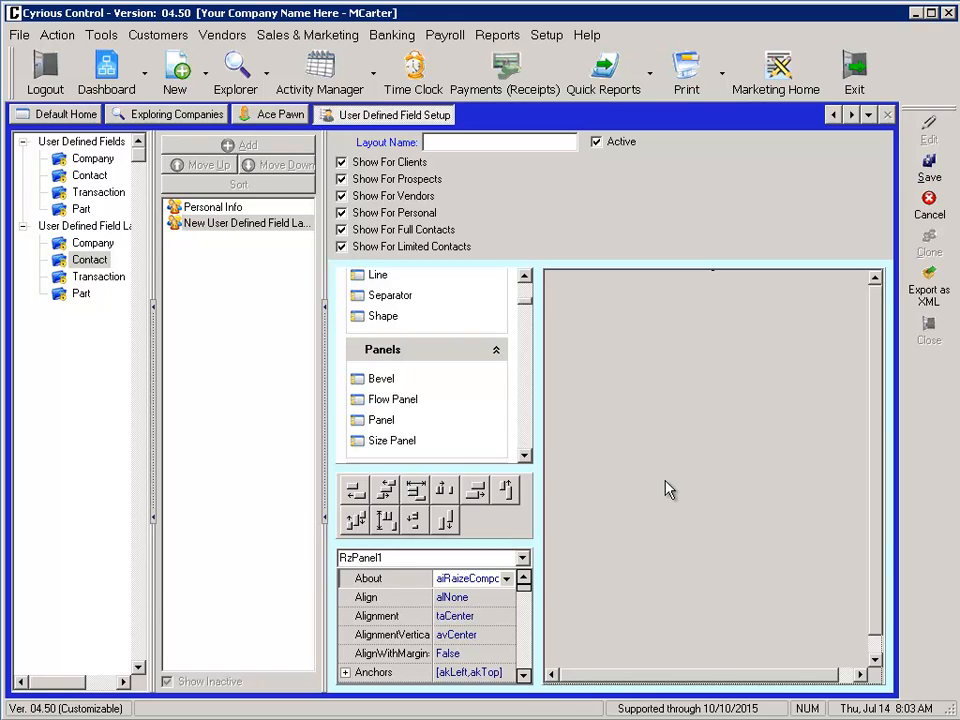
# Set the panel's Color property to clLime
pyautogui.click(523, 675)
pyautogui.click(523, 675)
pyautogui.click(523, 675)
pyautogui.click(523, 675)
pyautogui.click(523, 675)
pyautogui.click(523, 675)
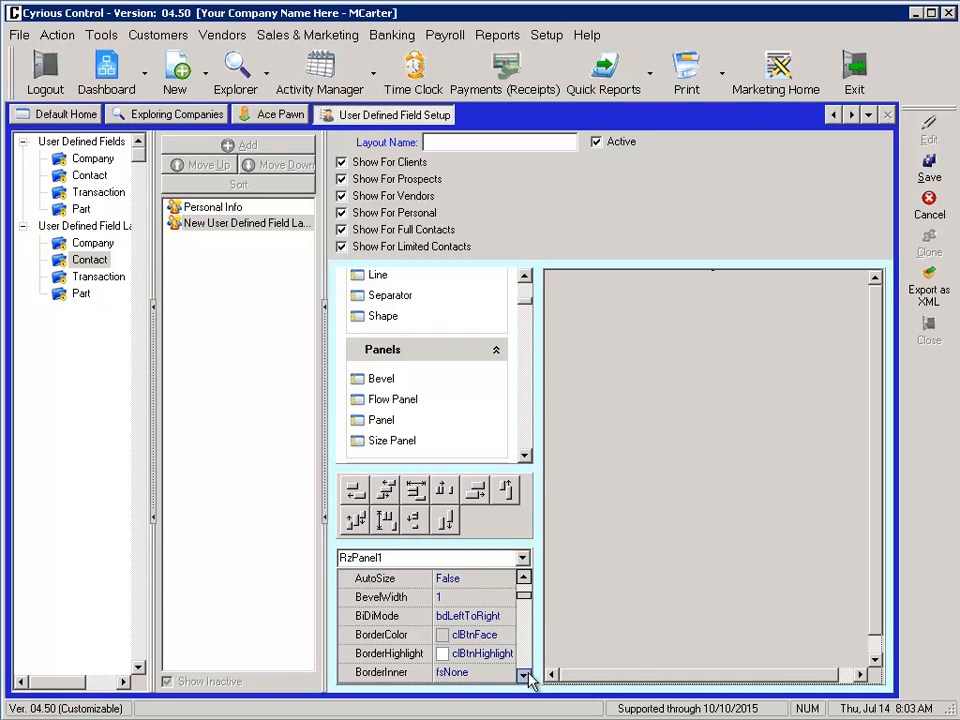
pyautogui.click(523, 675)
pyautogui.click(523, 675)
pyautogui.click(523, 675)
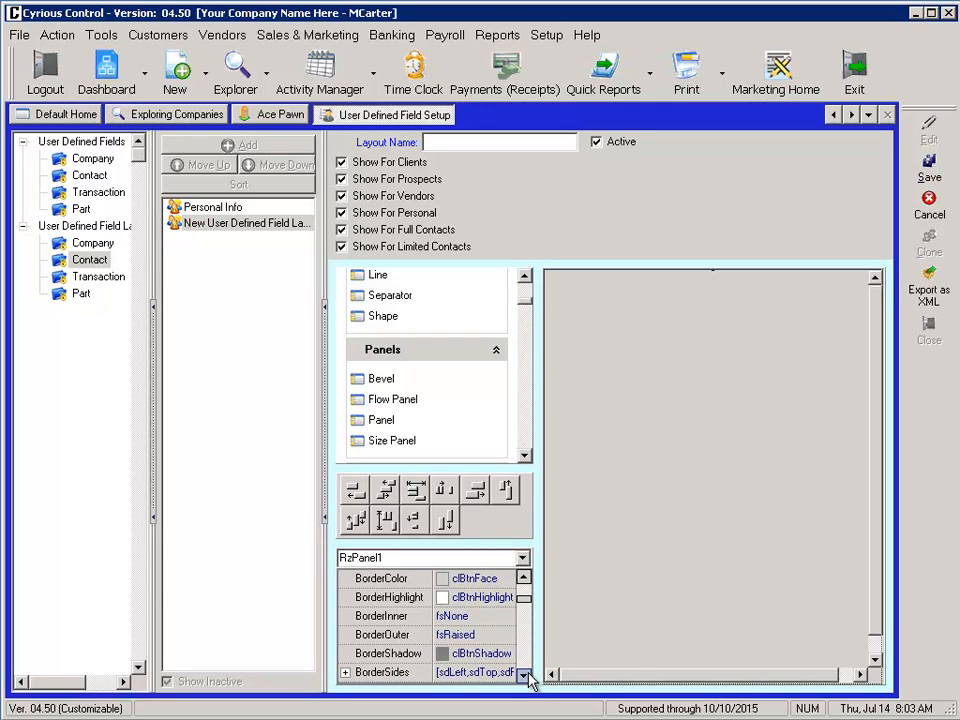
pyautogui.click(523, 675)
pyautogui.click(523, 675)
pyautogui.click(523, 675)
pyautogui.click(523, 675)
pyautogui.click(523, 675)
pyautogui.click(523, 675)
pyautogui.click(523, 675)
pyautogui.click(523, 675)
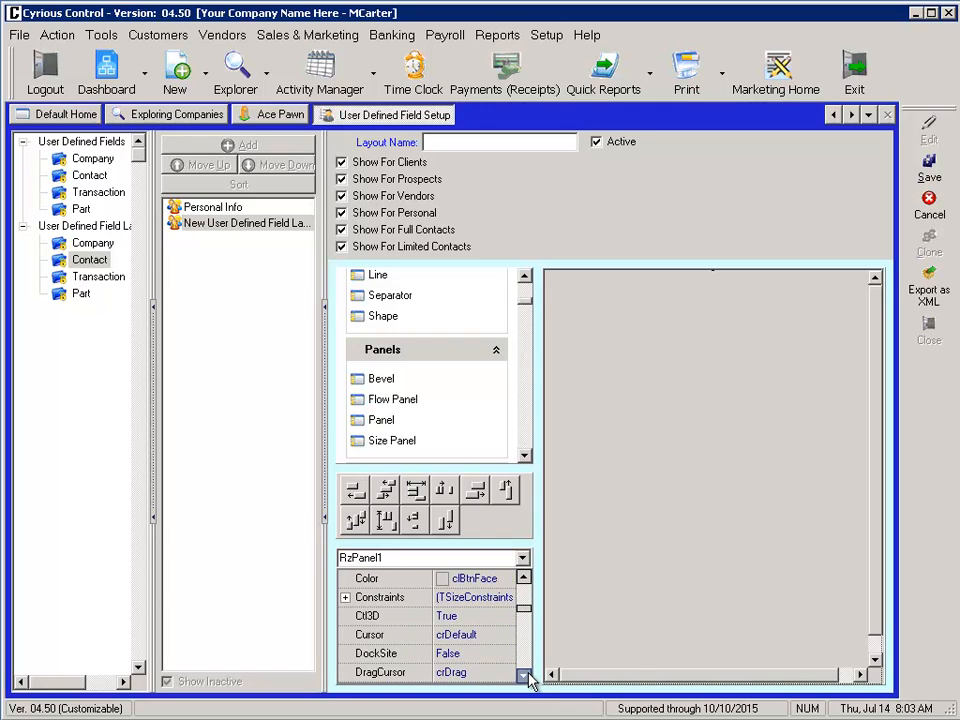
pyautogui.click(442, 580)
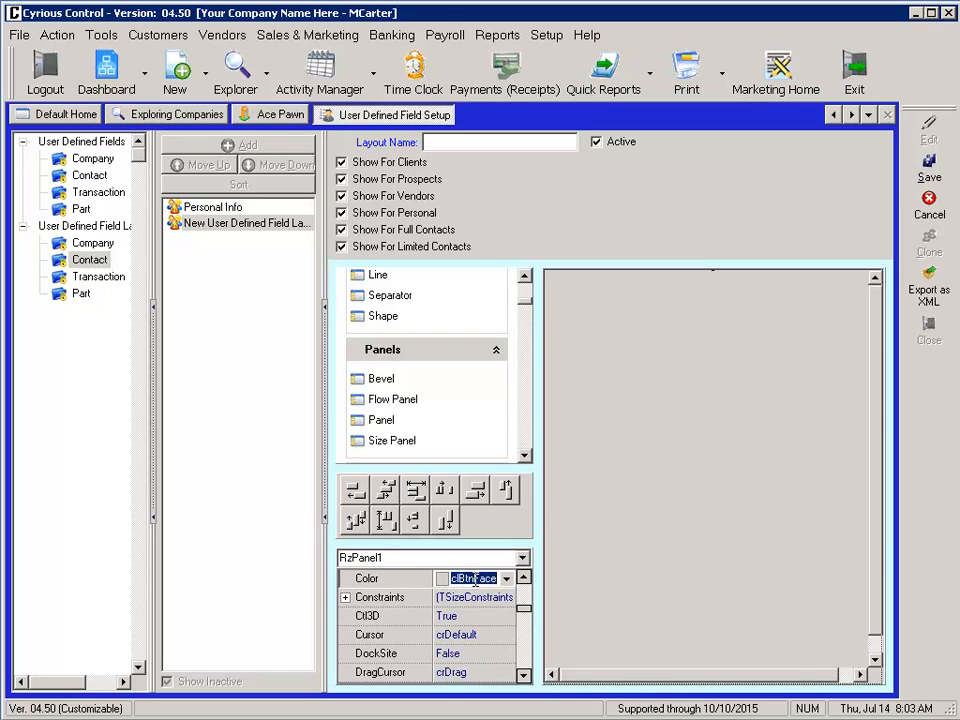
pyautogui.click(507, 579)
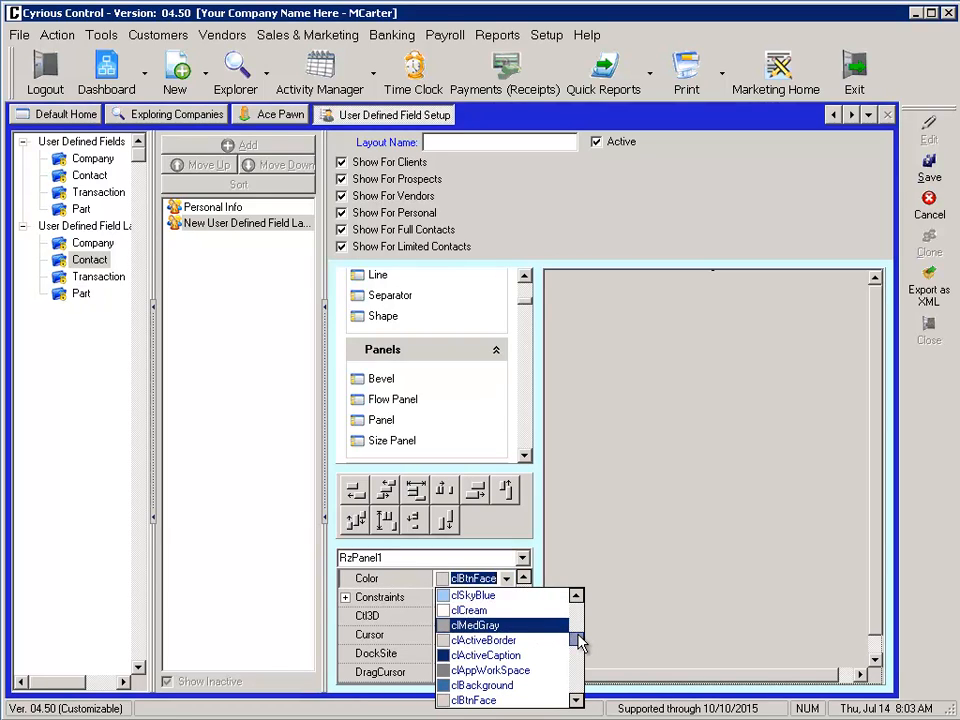
pyautogui.moveTo(578, 641); pyautogui.dragTo(578, 630)
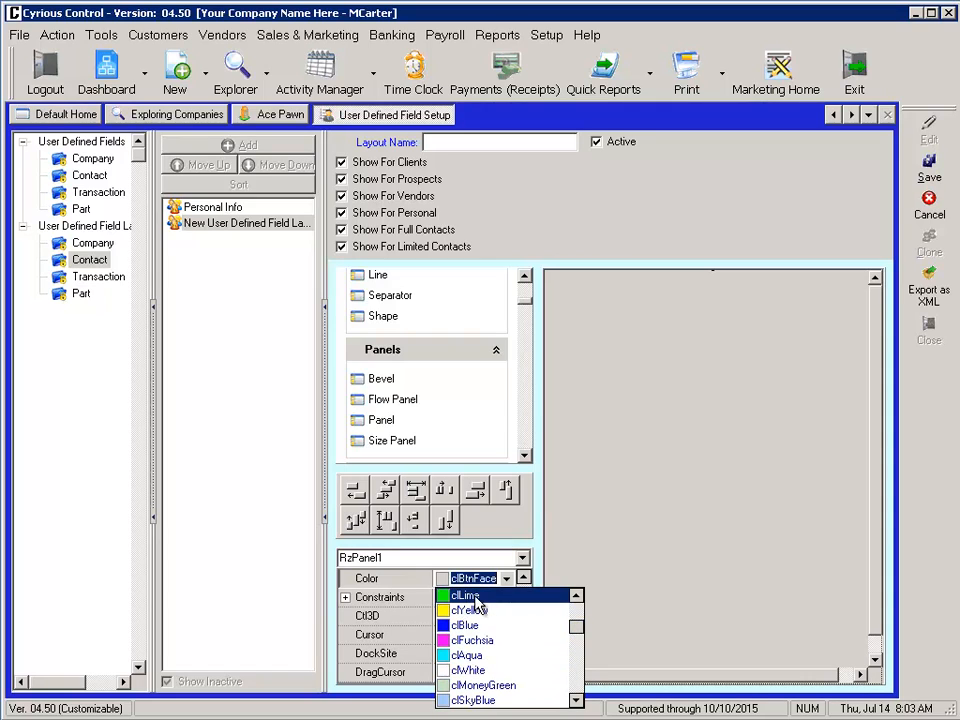
pyautogui.click(474, 597)
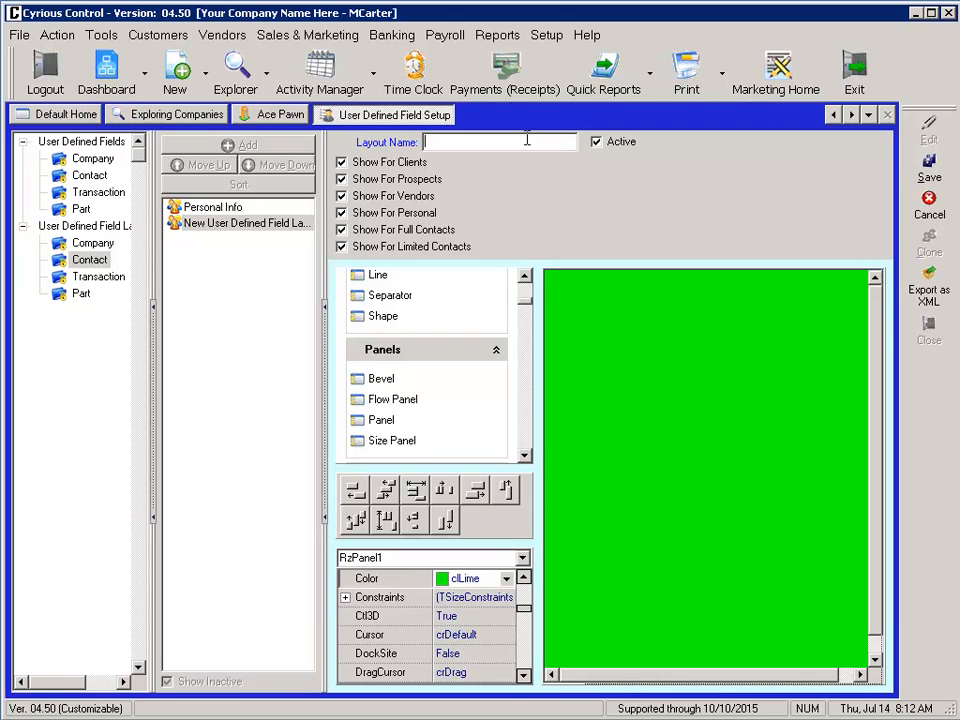
# Name the layout "Personal info" and place the Assistant contact field near the top of the green panel
pyautogui.write('Personal info')
pyautogui.click(525, 281)
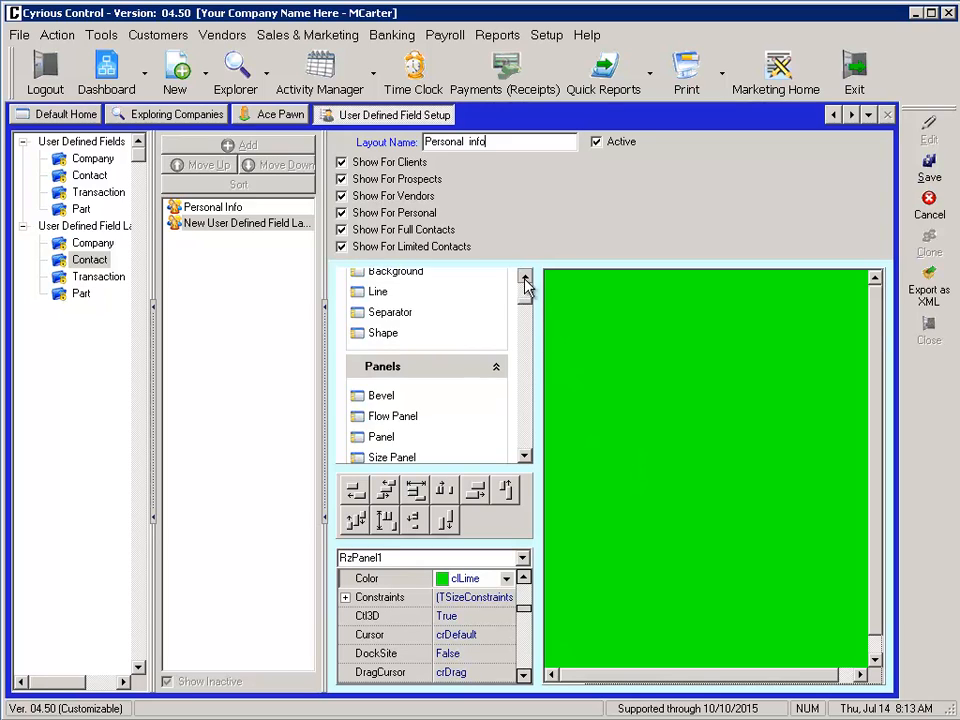
pyautogui.moveTo(525, 281); pyautogui.dragTo(525, 281)
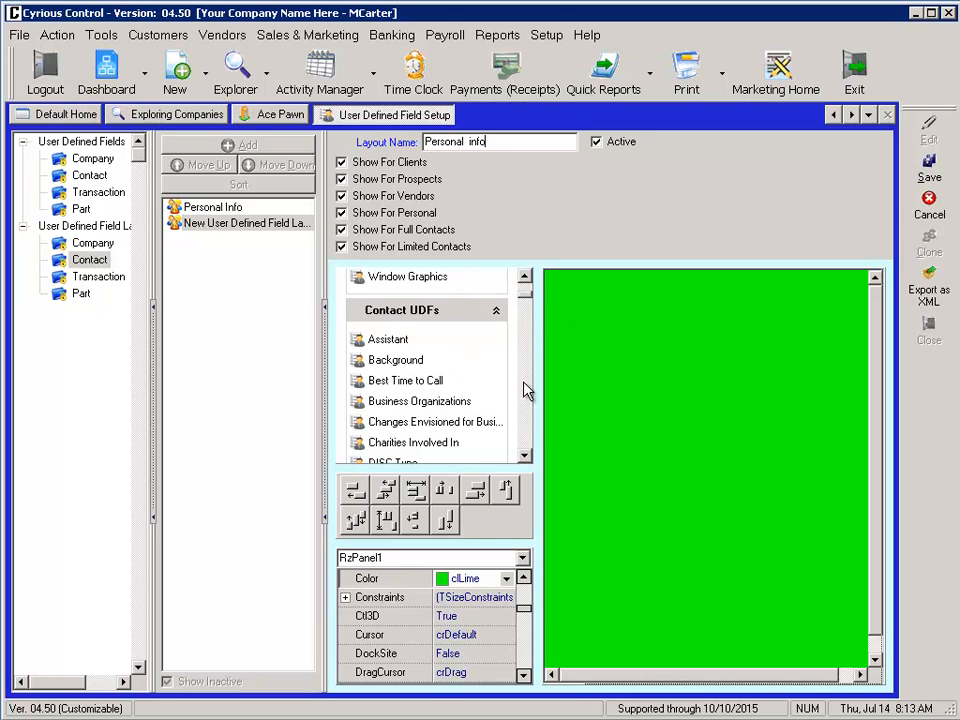
pyautogui.moveTo(390, 338); pyautogui.dragTo(622, 325)
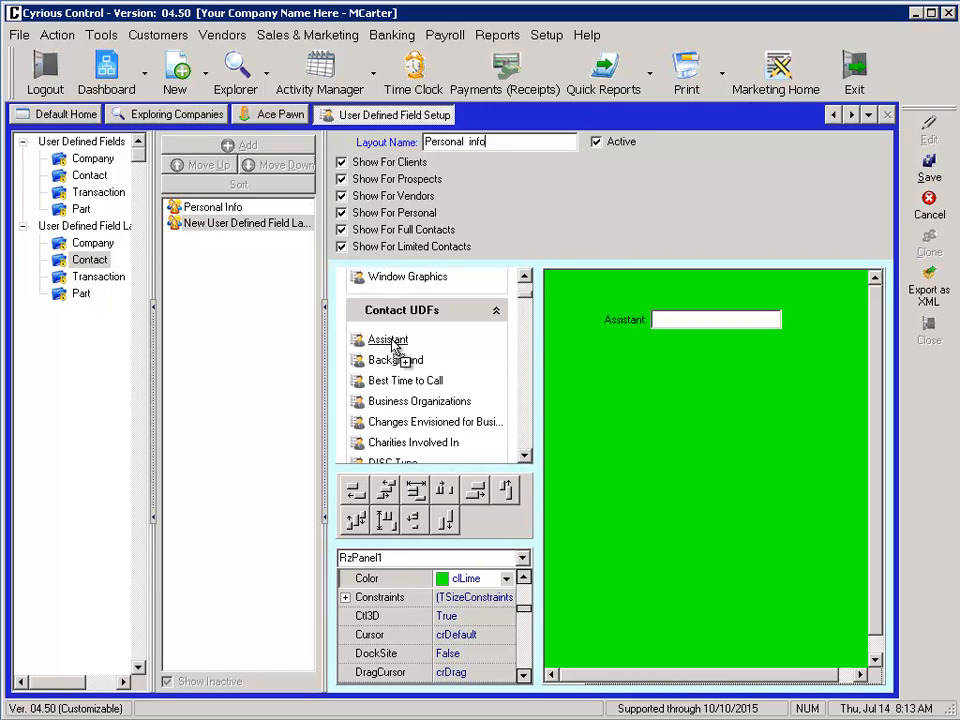
# Add the Background contact field and position its box and label directly below the Assistant field
pyautogui.moveTo(393, 360); pyautogui.dragTo(395, 365)
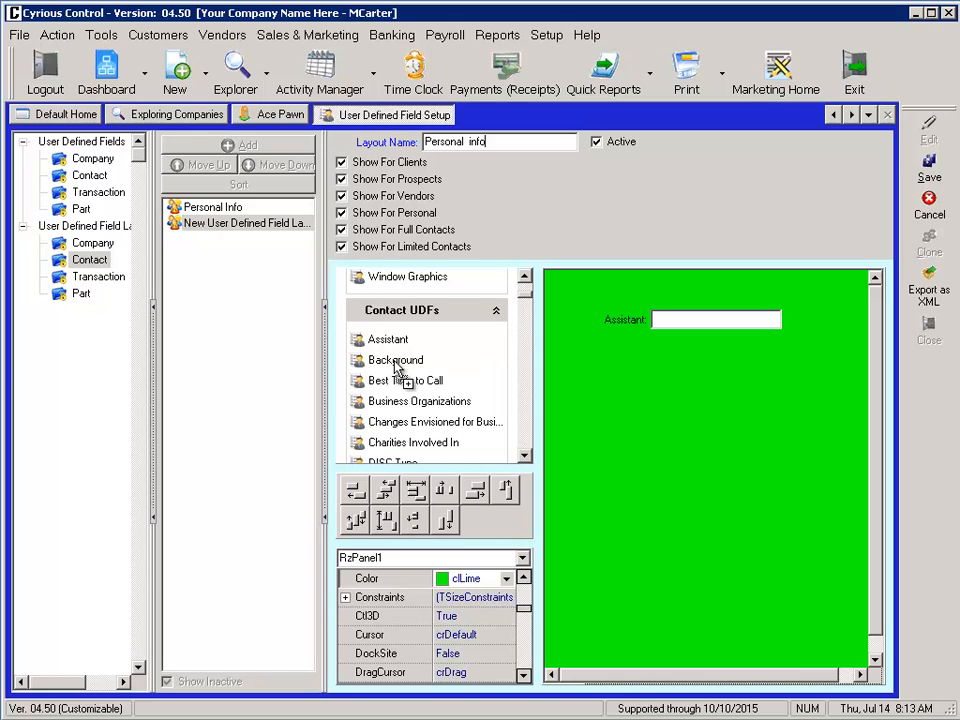
pyautogui.click(395, 362)
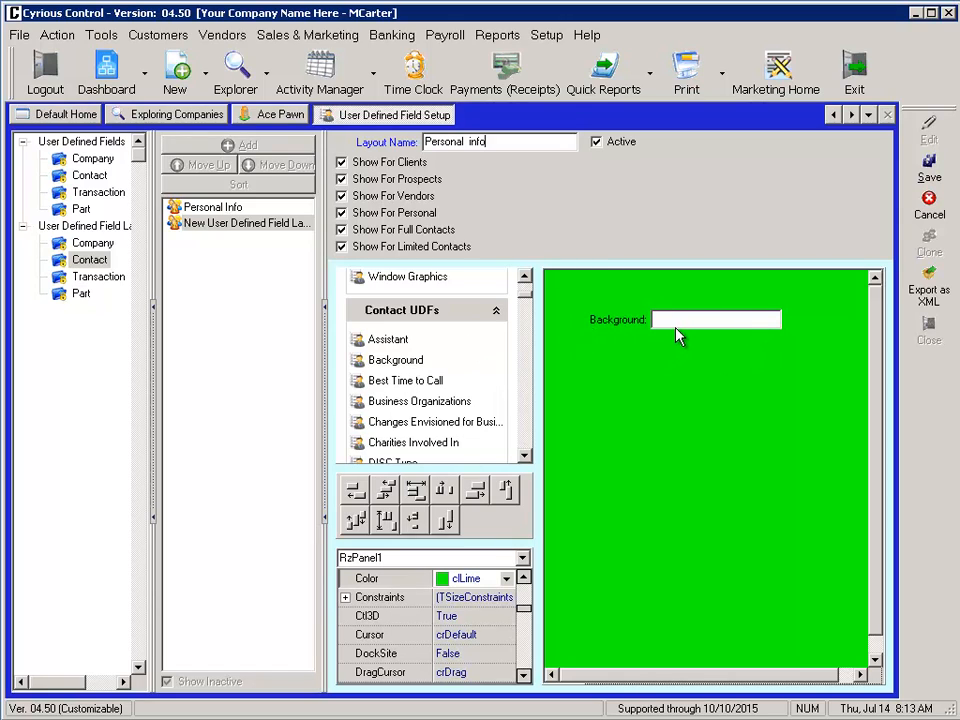
pyautogui.click(683, 322)
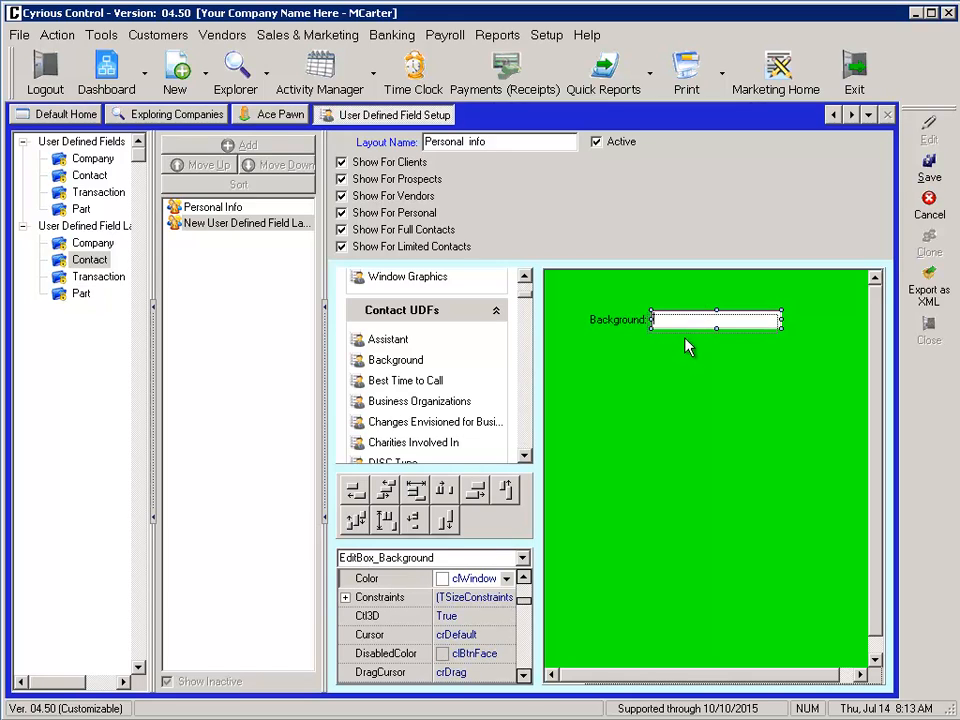
pyautogui.click(616, 322)
pyautogui.moveTo(616, 321); pyautogui.dragTo(621, 360)
pyautogui.click(594, 392)
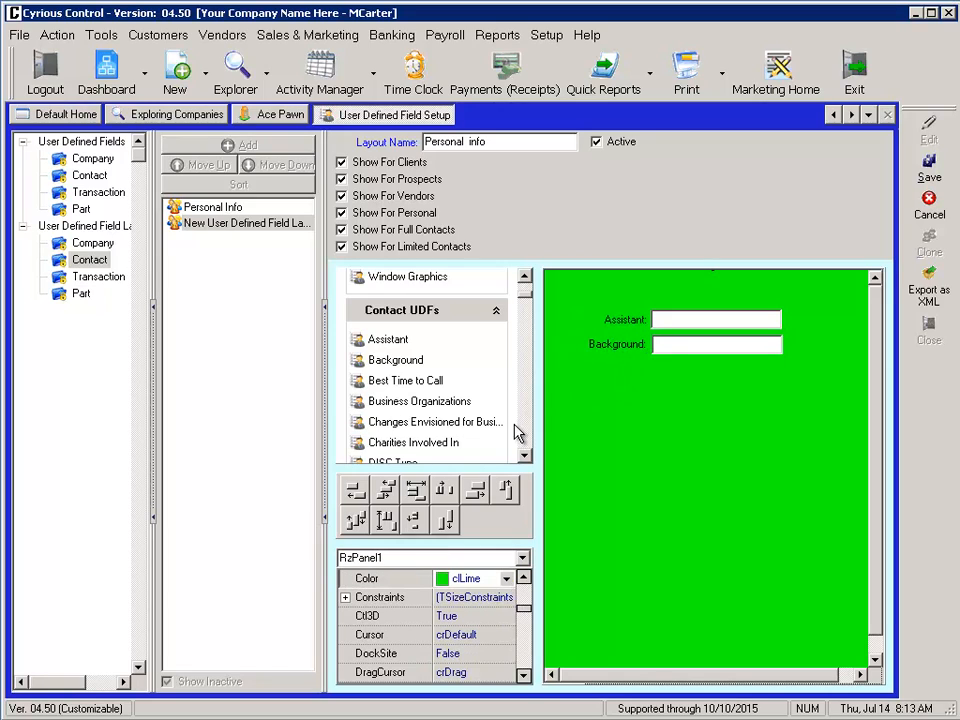
# Add the Hobbies and Interests contact field below Background, aligning its box and label and widening the label to fit the full caption
pyautogui.click(524, 456)
pyautogui.click(524, 456)
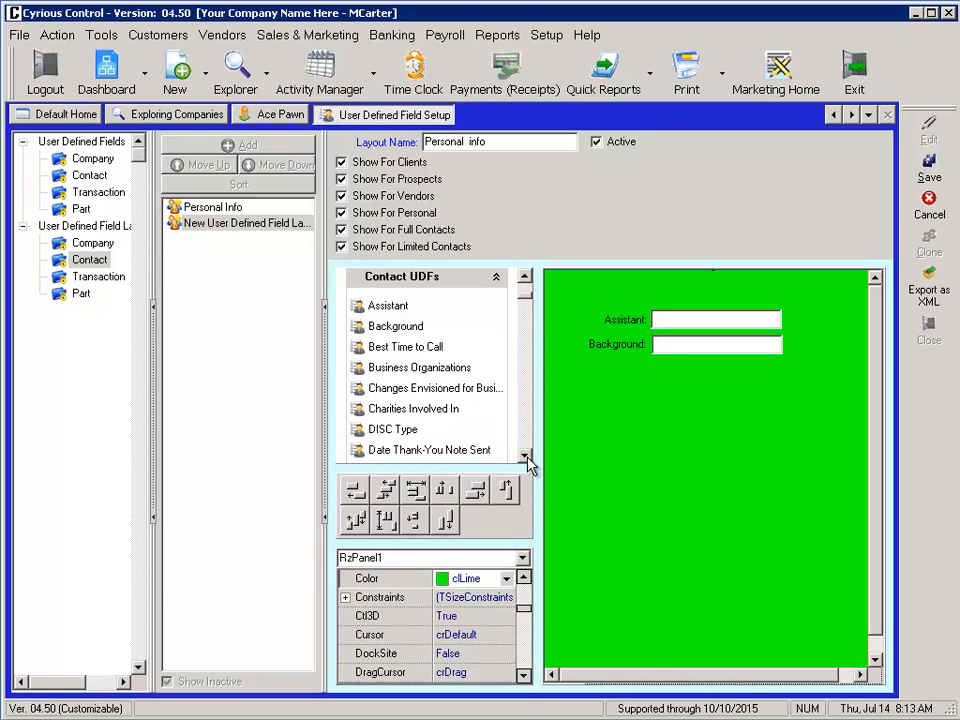
pyautogui.click(524, 456)
pyautogui.click(524, 456)
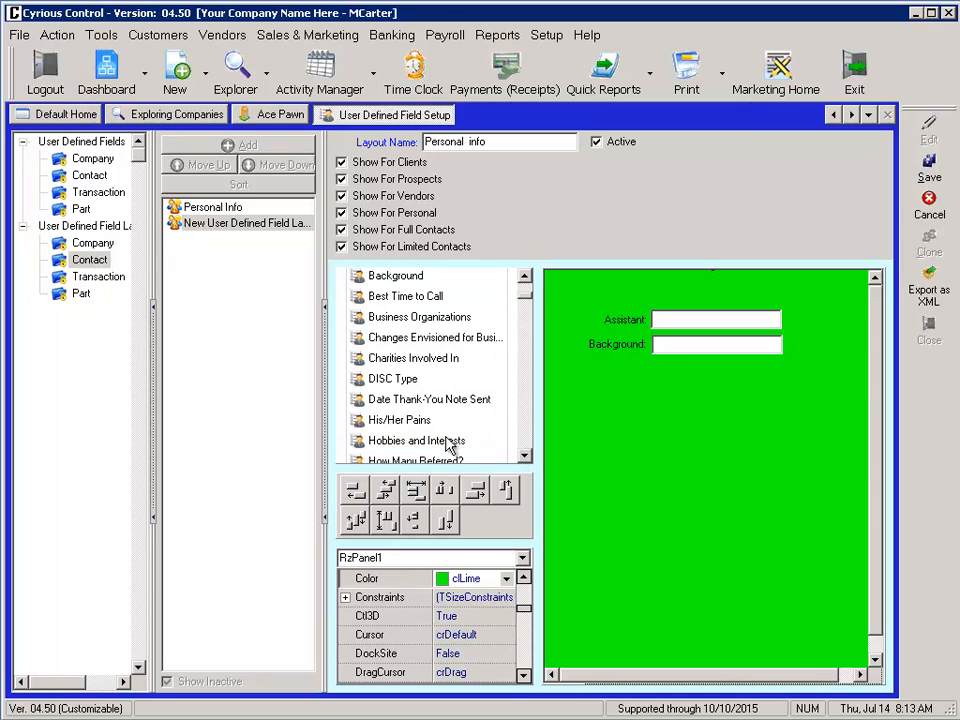
pyautogui.moveTo(450, 443); pyautogui.dragTo(674, 335)
pyautogui.click(686, 323)
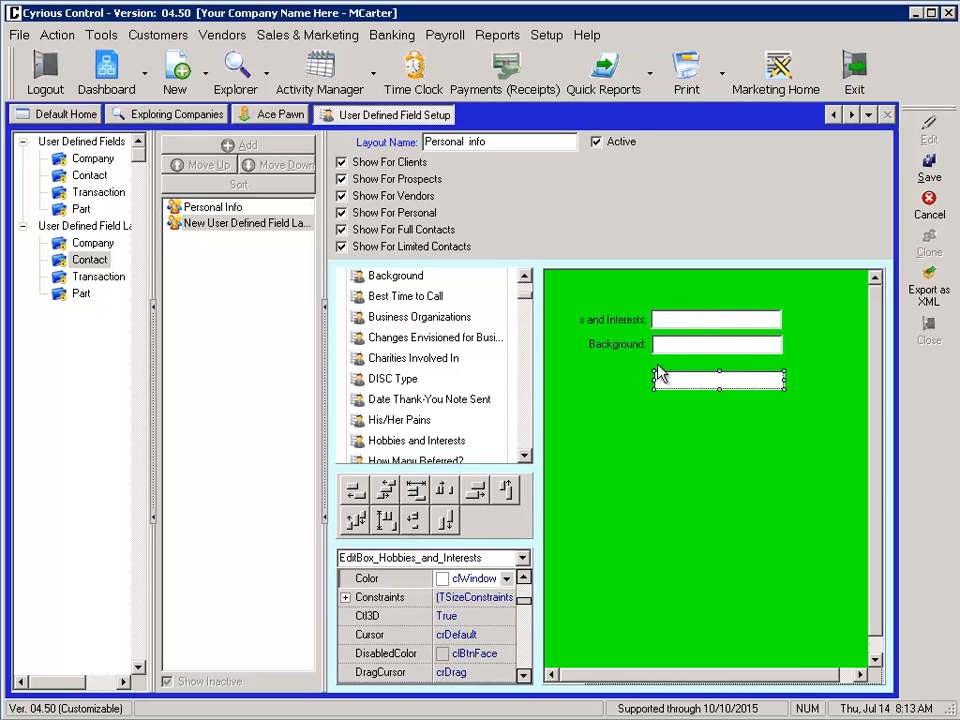
pyautogui.click(622, 320)
pyautogui.moveTo(620, 374); pyautogui.dragTo(623, 389)
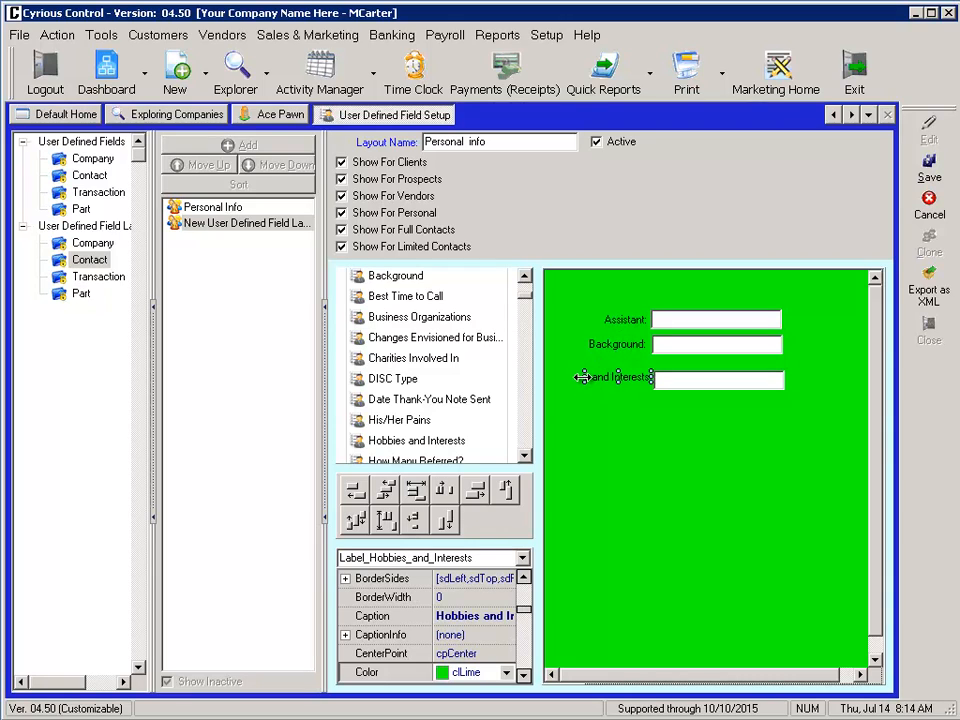
pyautogui.moveTo(584, 377); pyautogui.dragTo(546, 377)
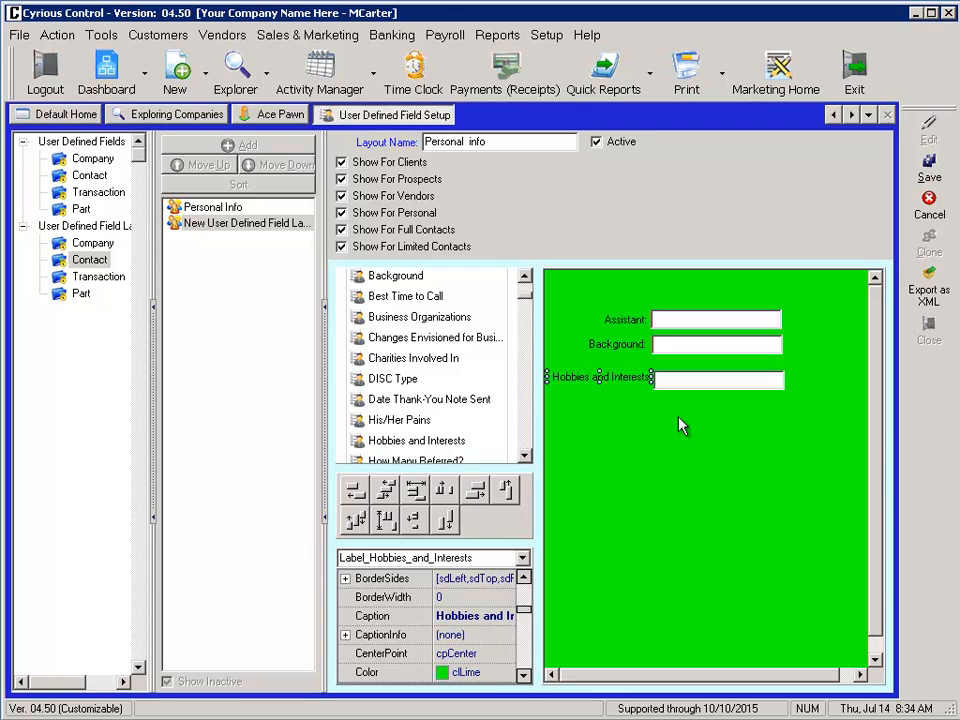
# Set the green panel's Caption property to "Personal Info"
pyautogui.click(603, 481)
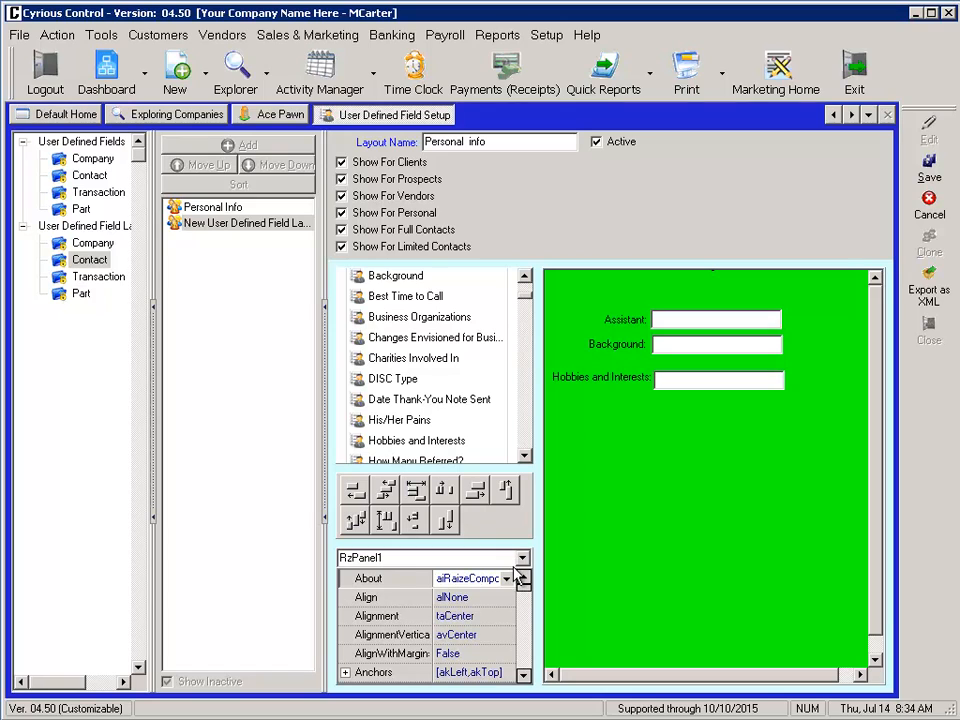
pyautogui.click(523, 673)
pyautogui.click(523, 673)
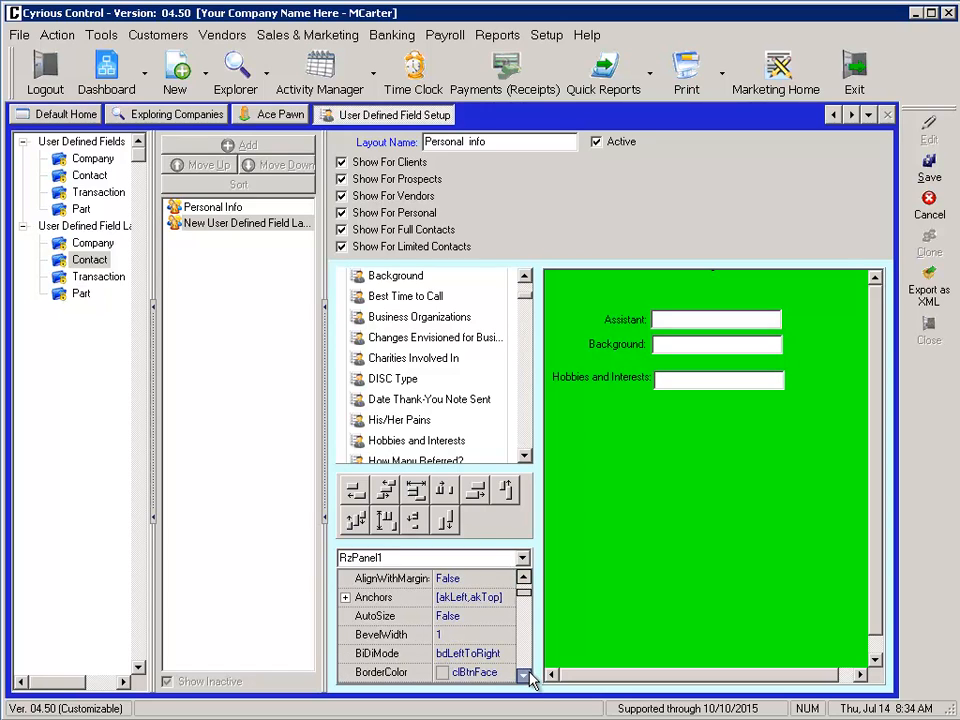
pyautogui.click(523, 673)
pyautogui.click(523, 673)
pyautogui.click(523, 675)
pyautogui.click(523, 675)
pyautogui.click(523, 675)
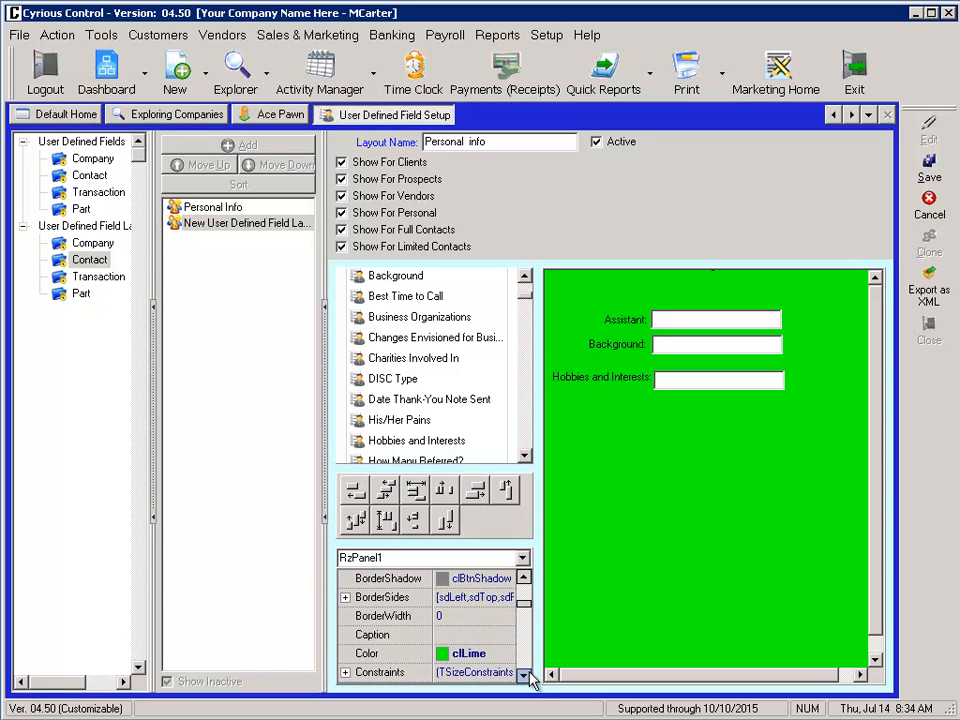
pyautogui.click(523, 675)
pyautogui.click(392, 618)
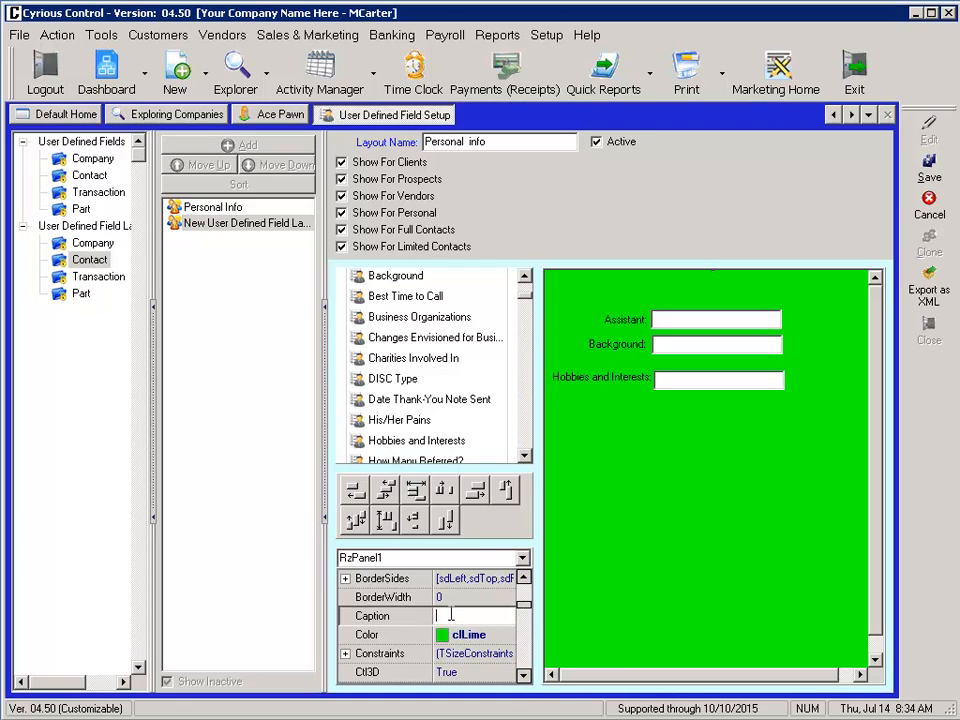
pyautogui.write('Personal Info')
pyautogui.press('Return')
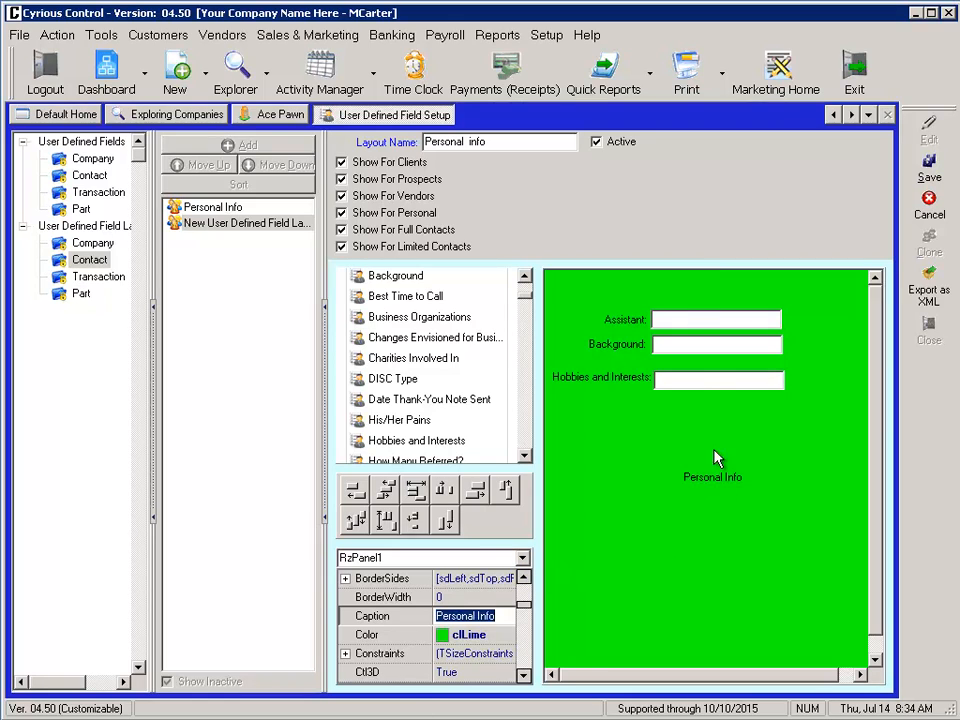
# Set the panel's vertical alignment property to avTop so its caption sits at the upper edge
pyautogui.click(523, 578)
pyautogui.click(525, 578)
pyautogui.click(525, 578)
pyautogui.click(525, 578)
pyautogui.click(525, 578)
pyautogui.click(525, 578)
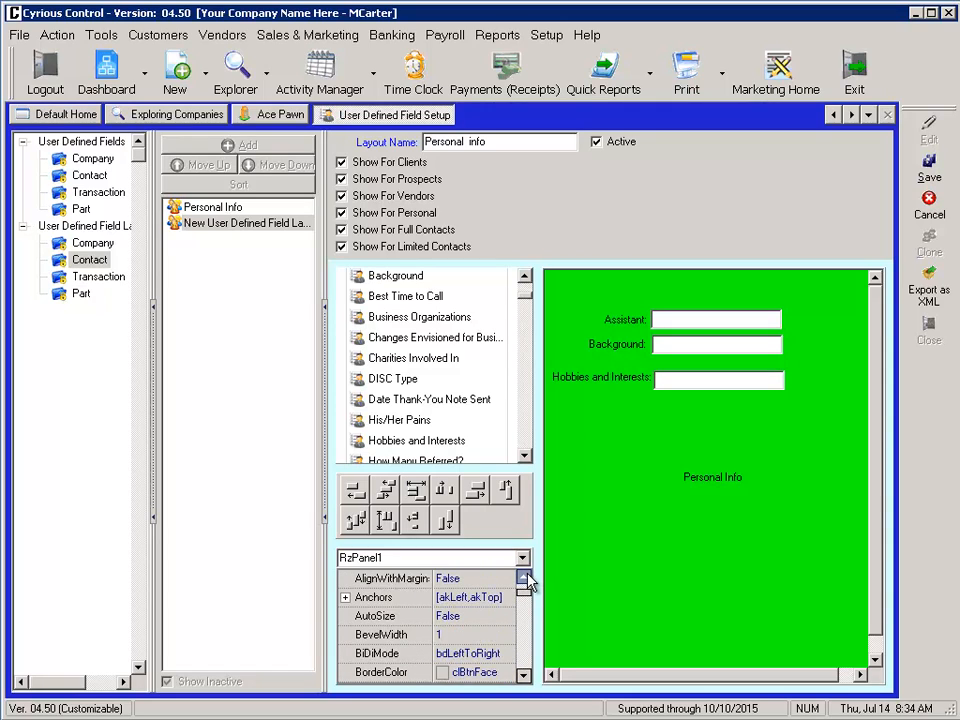
pyautogui.click(525, 578)
pyautogui.click(525, 578)
pyautogui.click(525, 578)
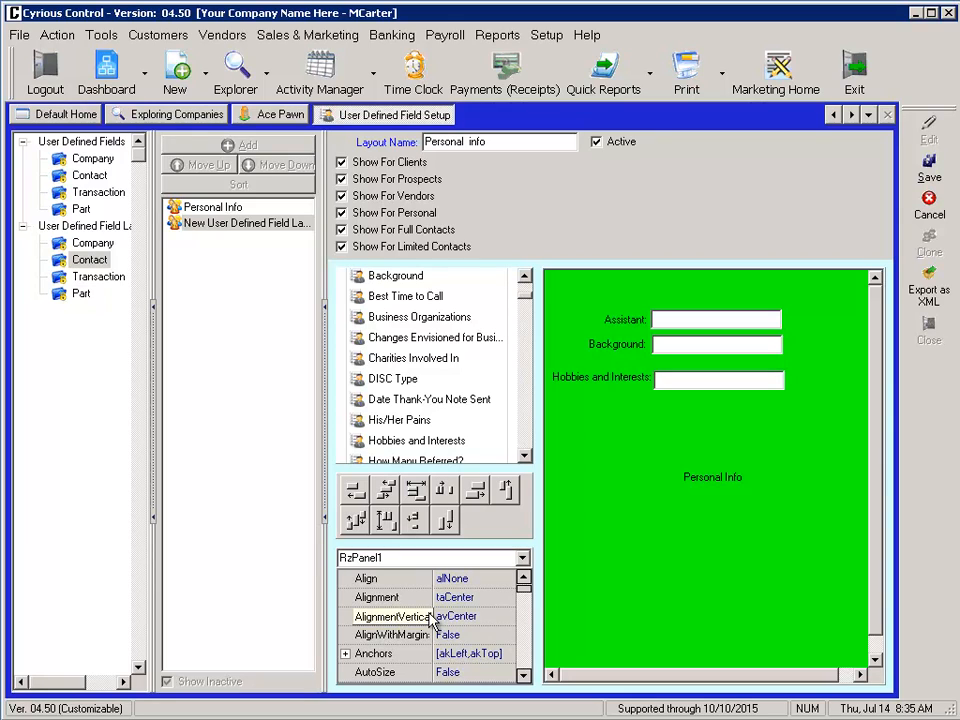
pyautogui.click(465, 616)
pyautogui.click(507, 617)
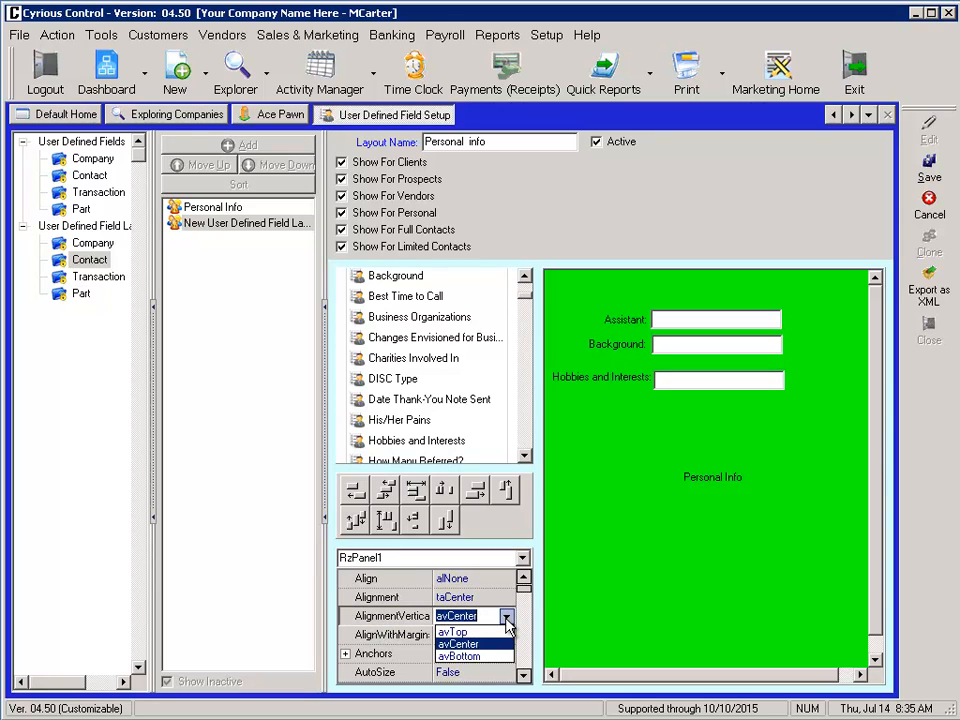
pyautogui.click(450, 633)
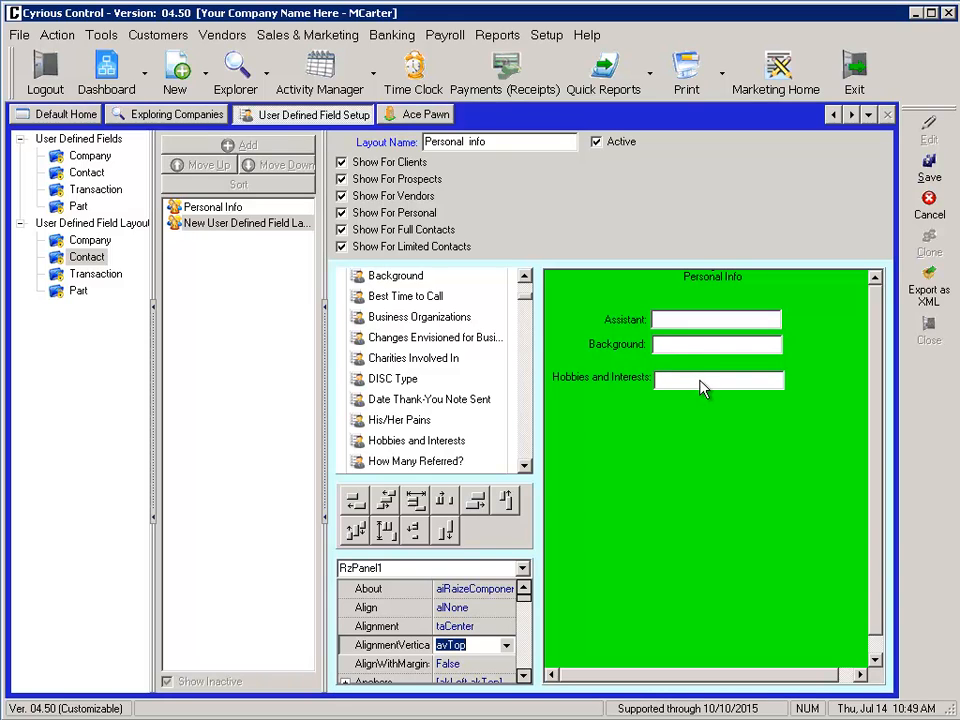
# Set the Left property of the Assistant edit box to 200
pyautogui.click(671, 322)
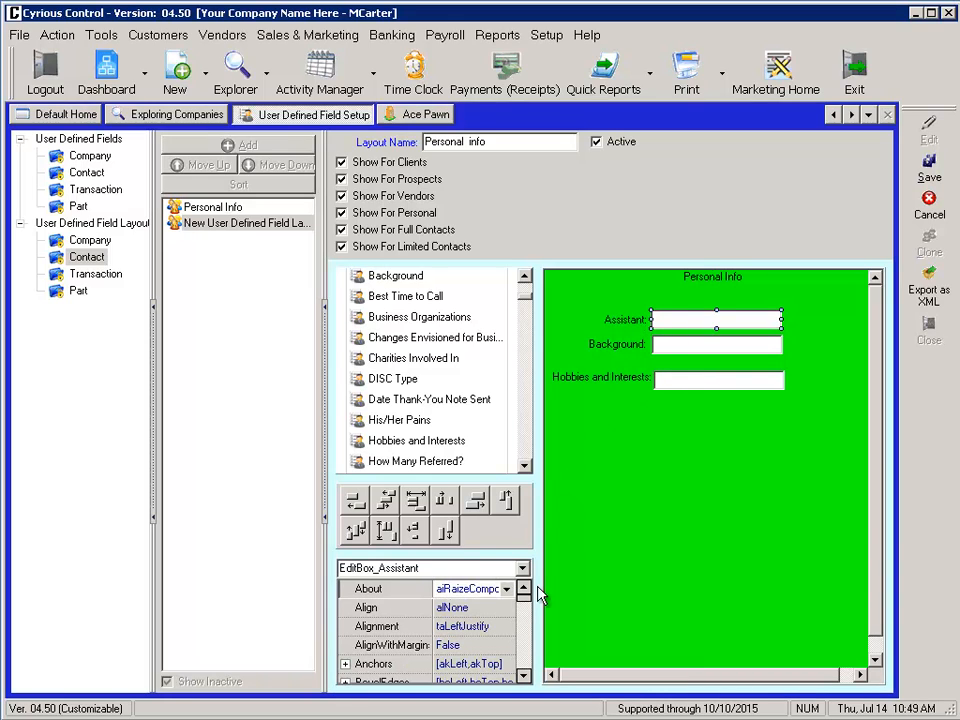
pyautogui.click(525, 678)
pyautogui.moveTo(527, 680); pyautogui.dragTo(495, 617)
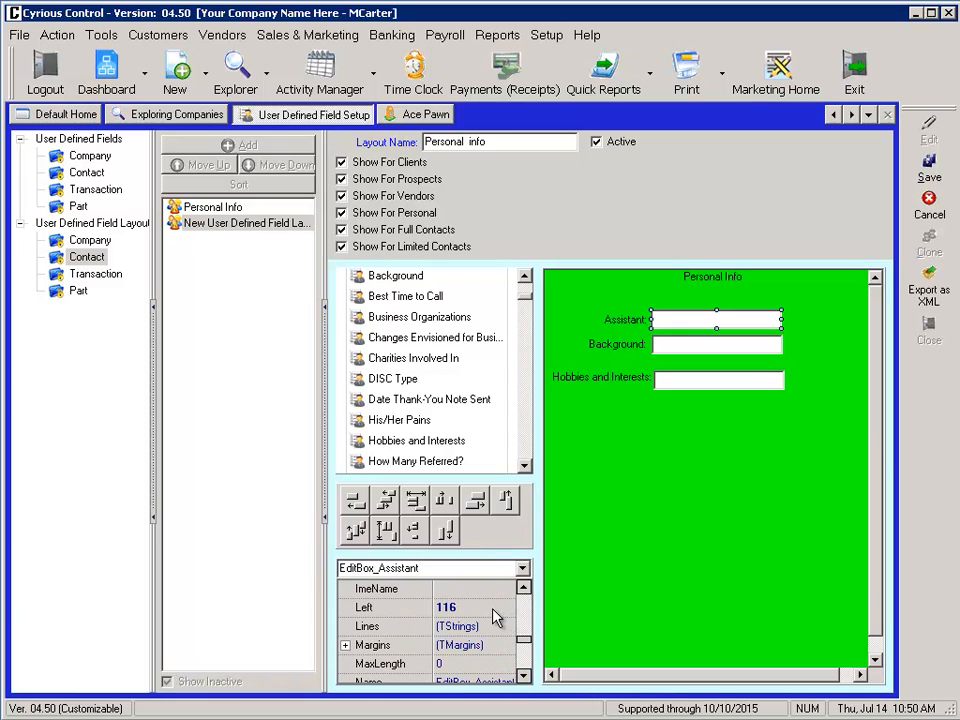
pyautogui.click(488, 607)
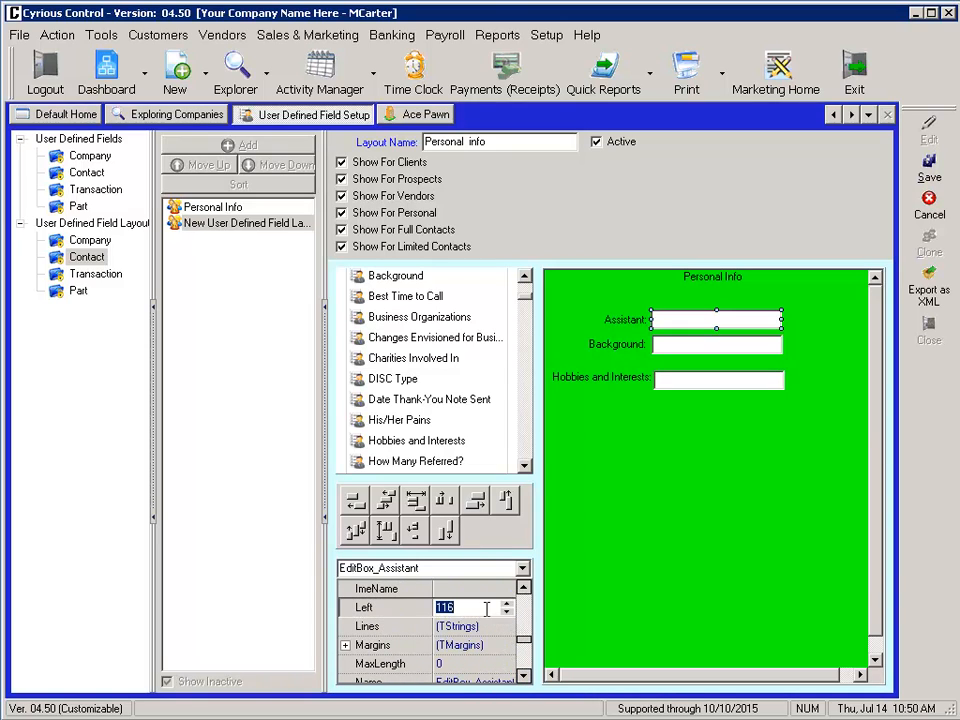
pyautogui.write('200')
pyautogui.press('Return')
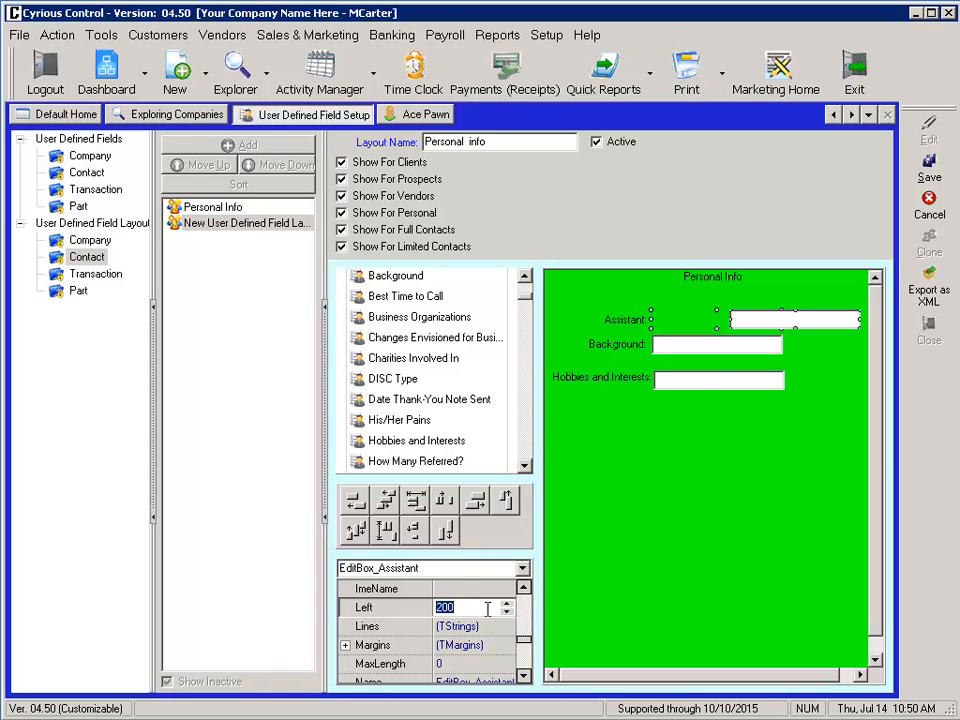
# Set the Left property of the Background and the Hobbies and Interests edit boxes to 200
pyautogui.click(705, 346)
pyautogui.click(466, 588)
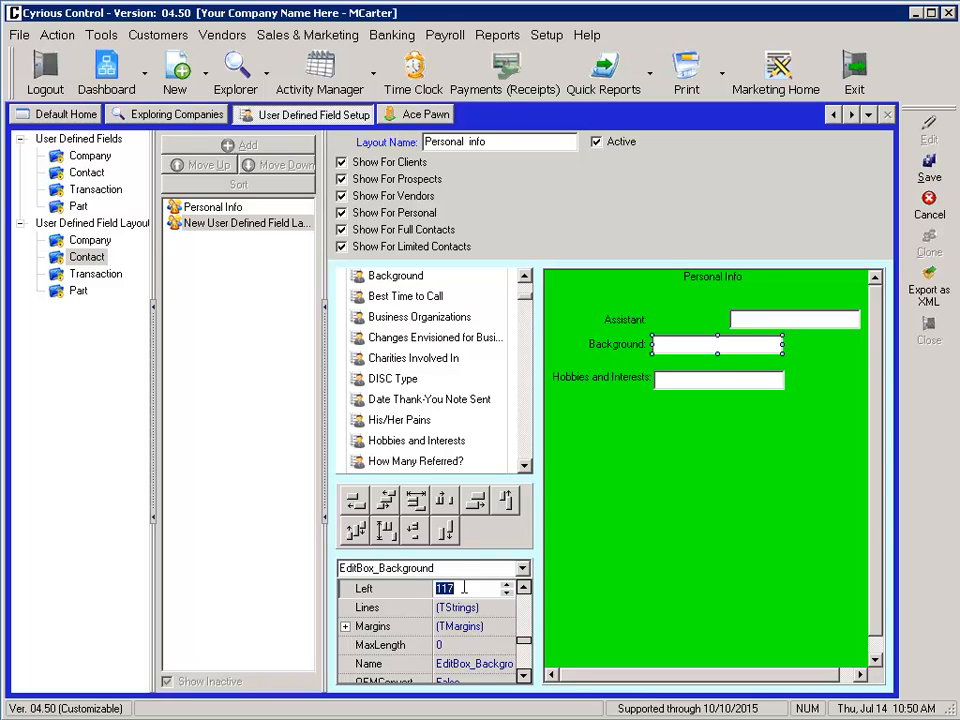
pyautogui.write('200')
pyautogui.press('Return')
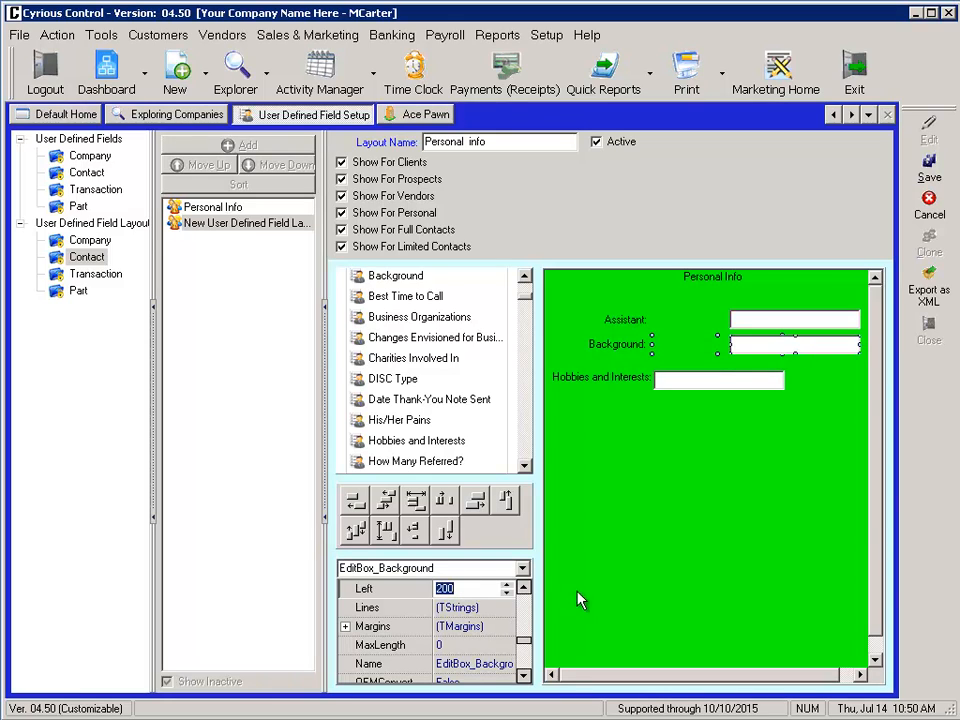
pyautogui.click(674, 384)
pyautogui.click(471, 589)
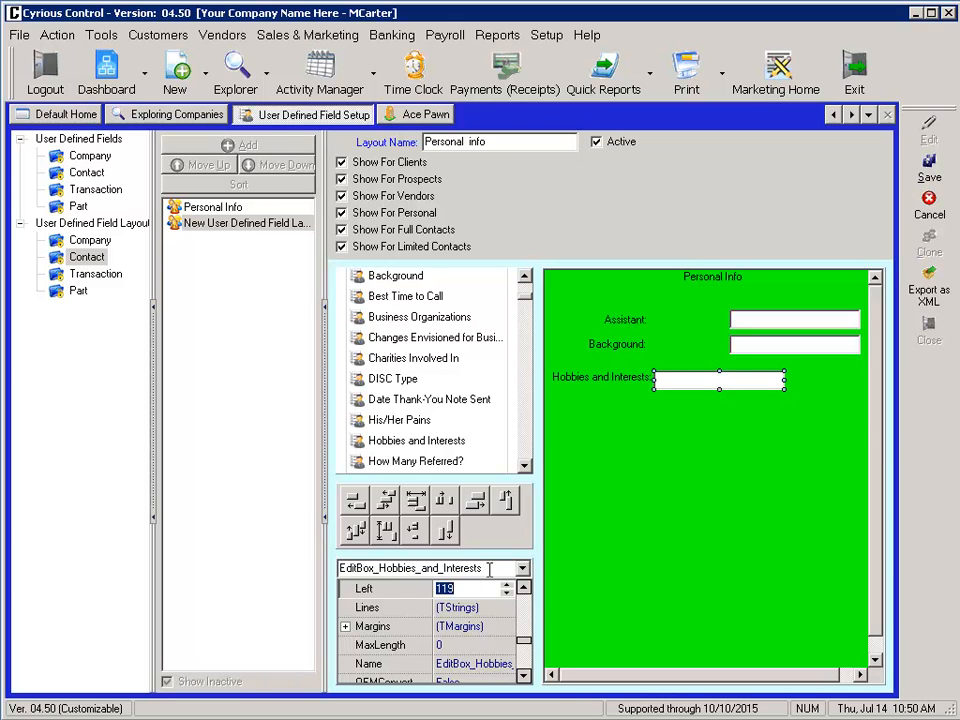
pyautogui.write('200')
pyautogui.press('Return')
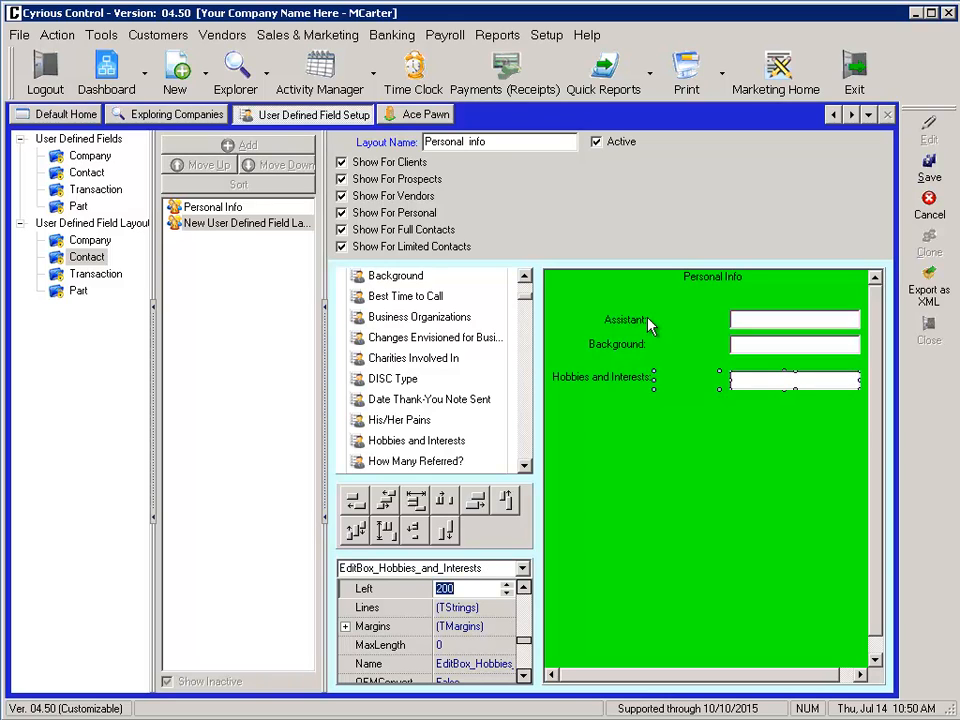
# Set the Left property of the Assistant, Background, and Hobbies and Interests labels to 75
pyautogui.click(640, 321)
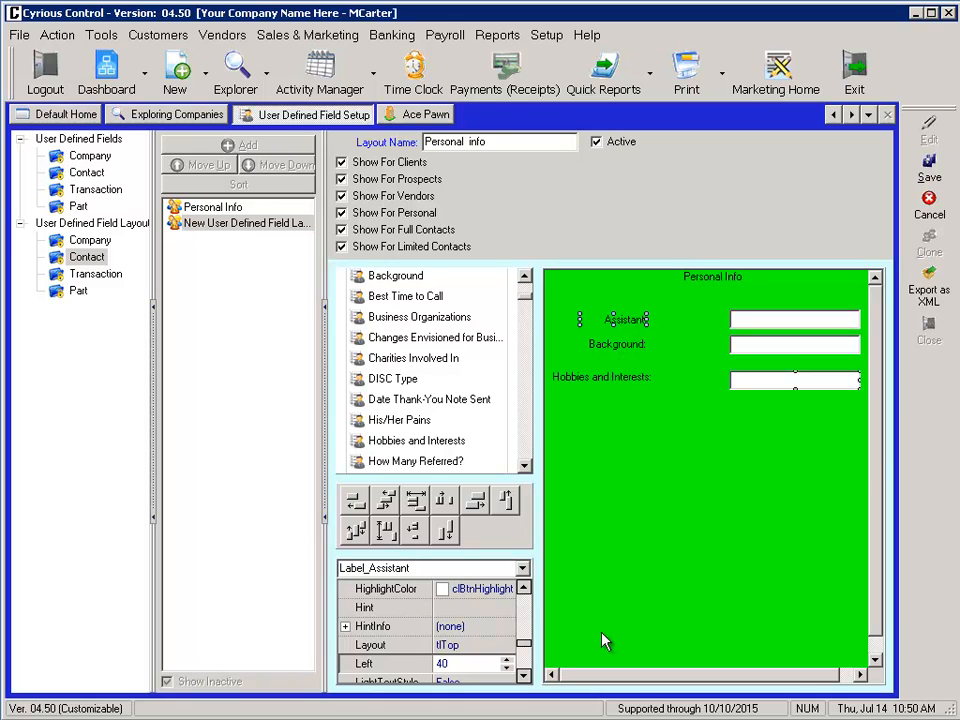
pyautogui.doubleClick(471, 661)
pyautogui.write('75')
pyautogui.click(615, 344)
pyautogui.doubleClick(463, 661)
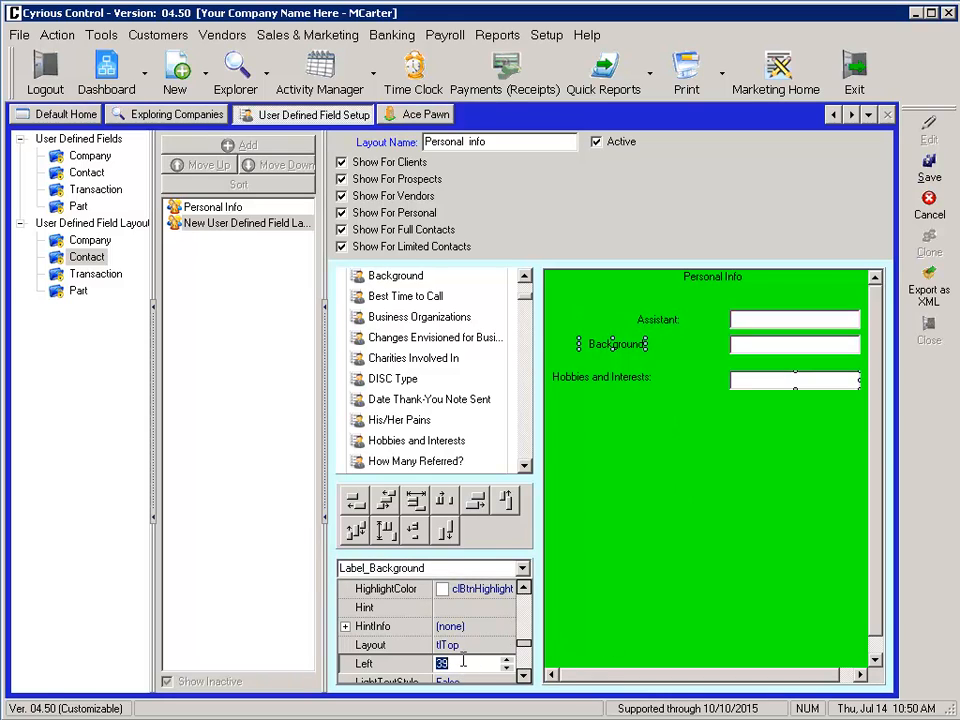
pyautogui.write('75')
pyautogui.press('Return')
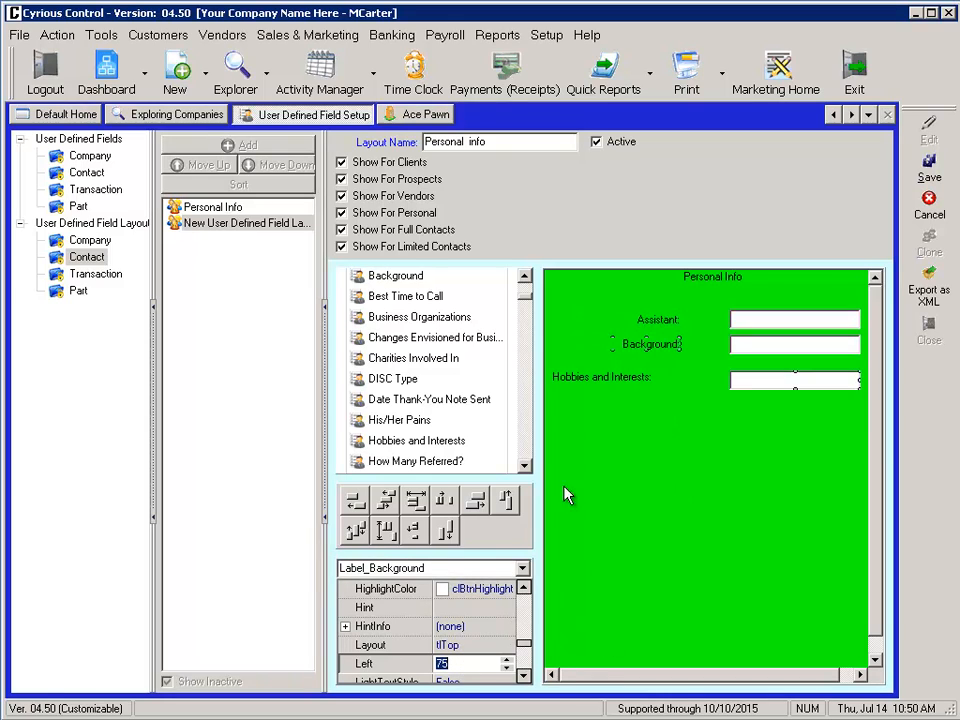
pyautogui.click(588, 380)
pyautogui.doubleClick(451, 663)
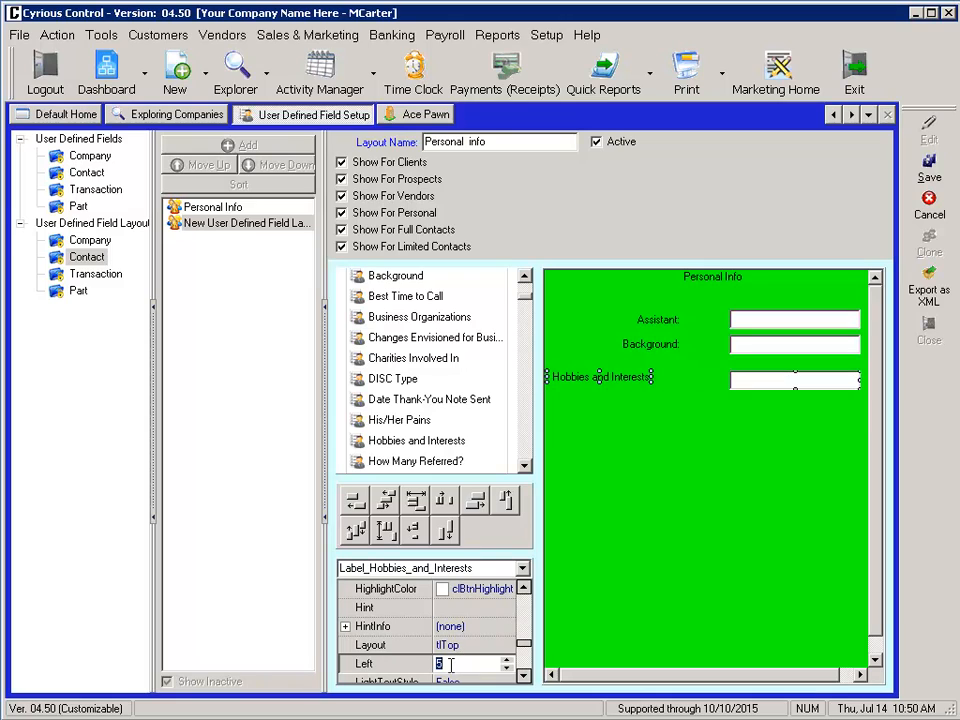
pyautogui.write('75')
pyautogui.press('Return')
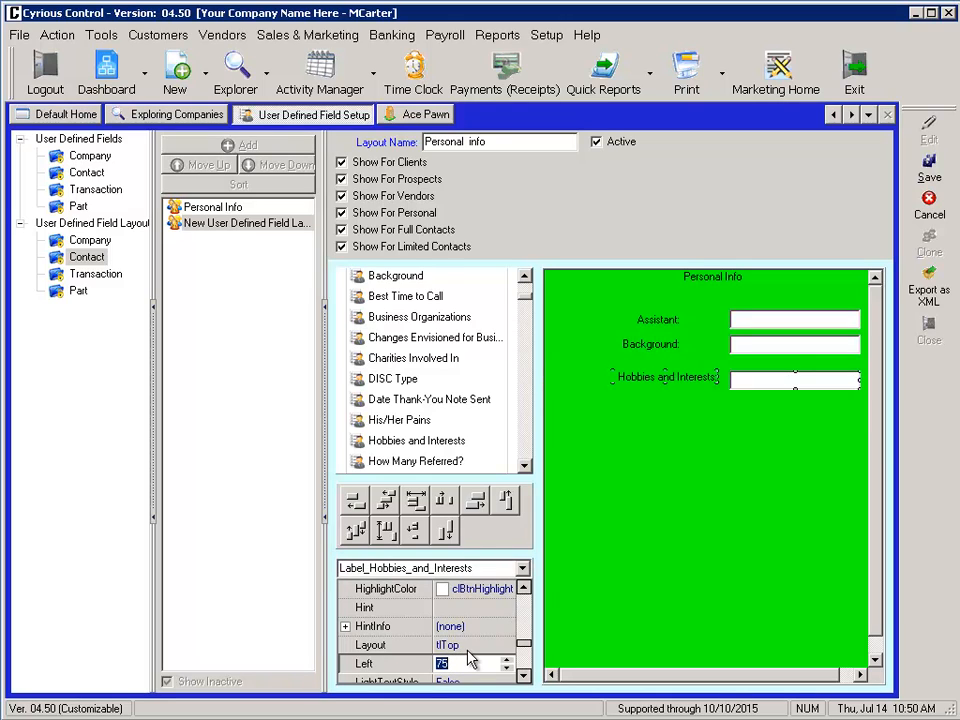
# Set the Top property of both the Hobbies and Interests edit box and its label to 100
pyautogui.click(735, 379)
pyautogui.click(524, 677)
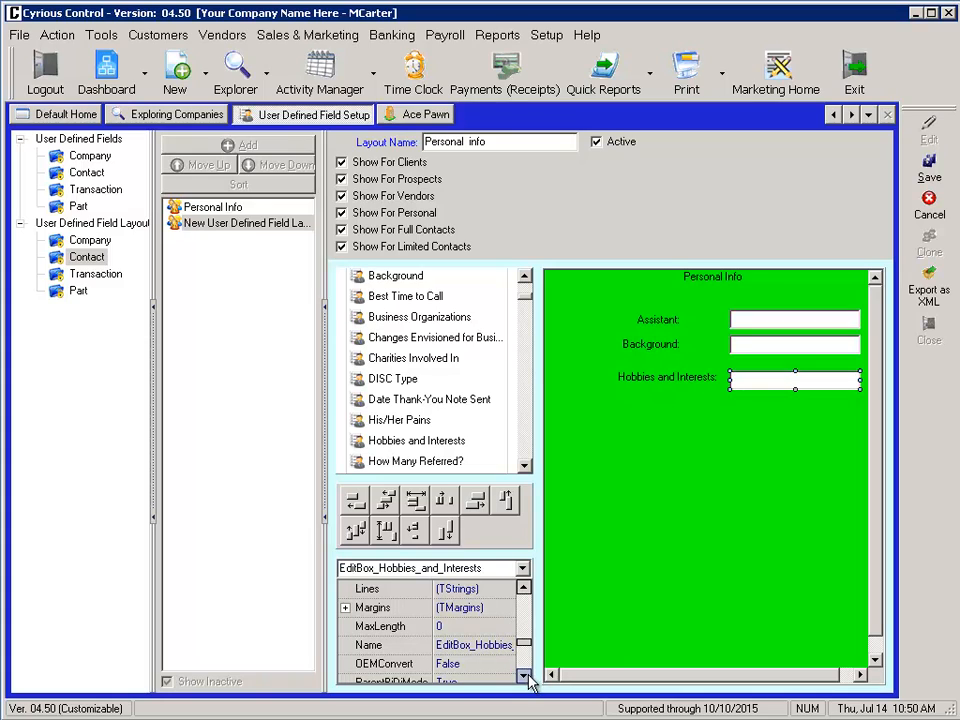
pyautogui.click(525, 677)
pyautogui.click(525, 591)
pyautogui.click(525, 591)
pyautogui.click(525, 591)
pyautogui.click(525, 591)
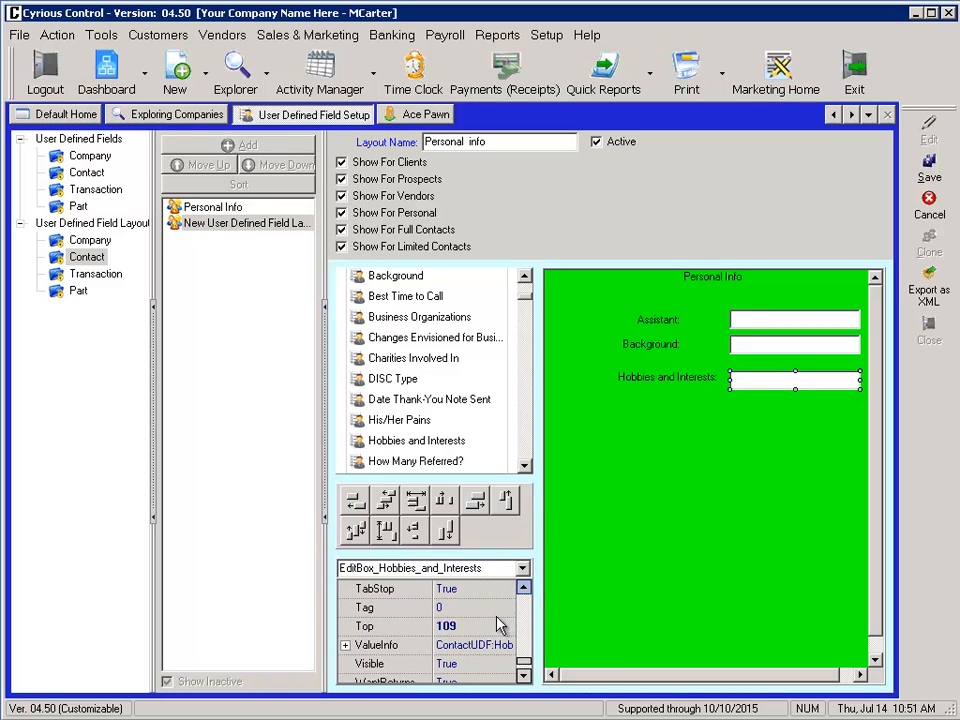
pyautogui.click(470, 630)
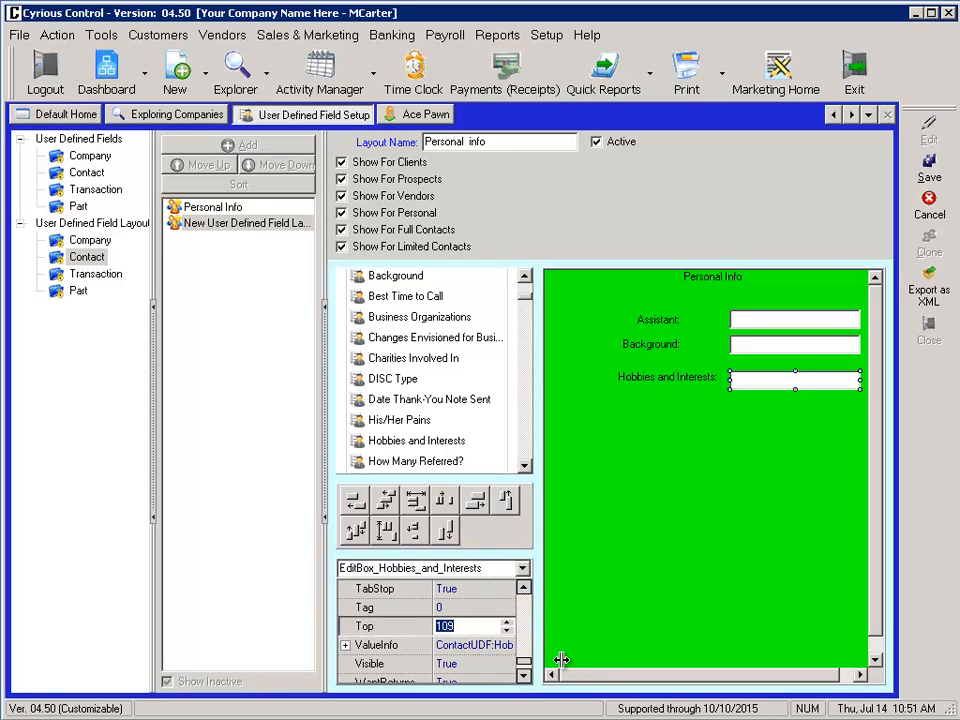
pyautogui.write('100')
pyautogui.press('Return')
pyautogui.click(665, 377)
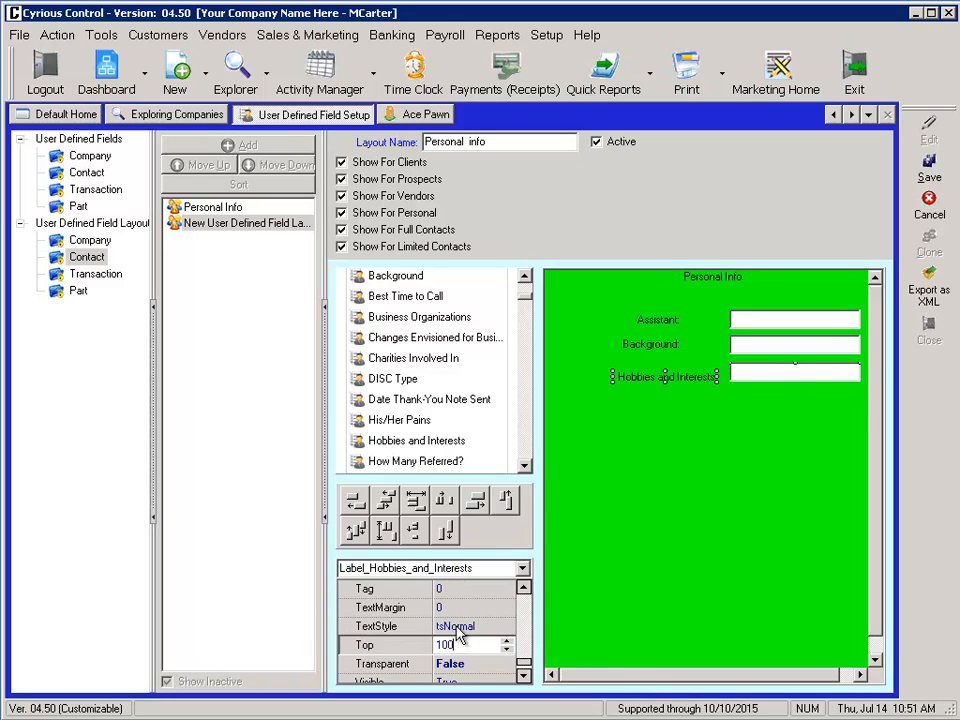
pyautogui.press('Return')
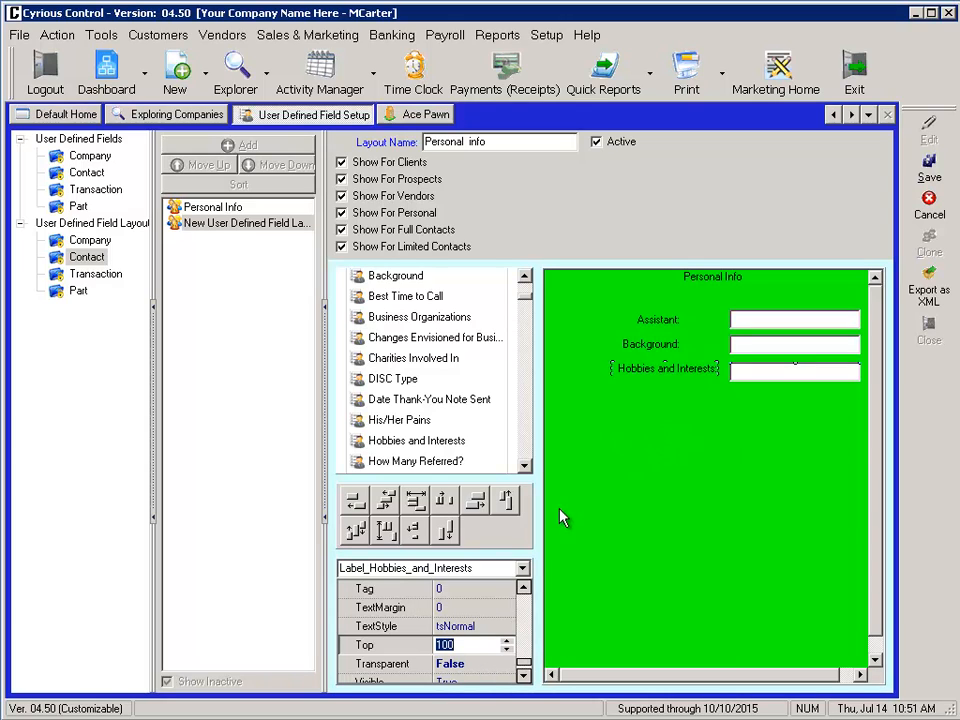
pyautogui.scroll(-1, 524, 665)
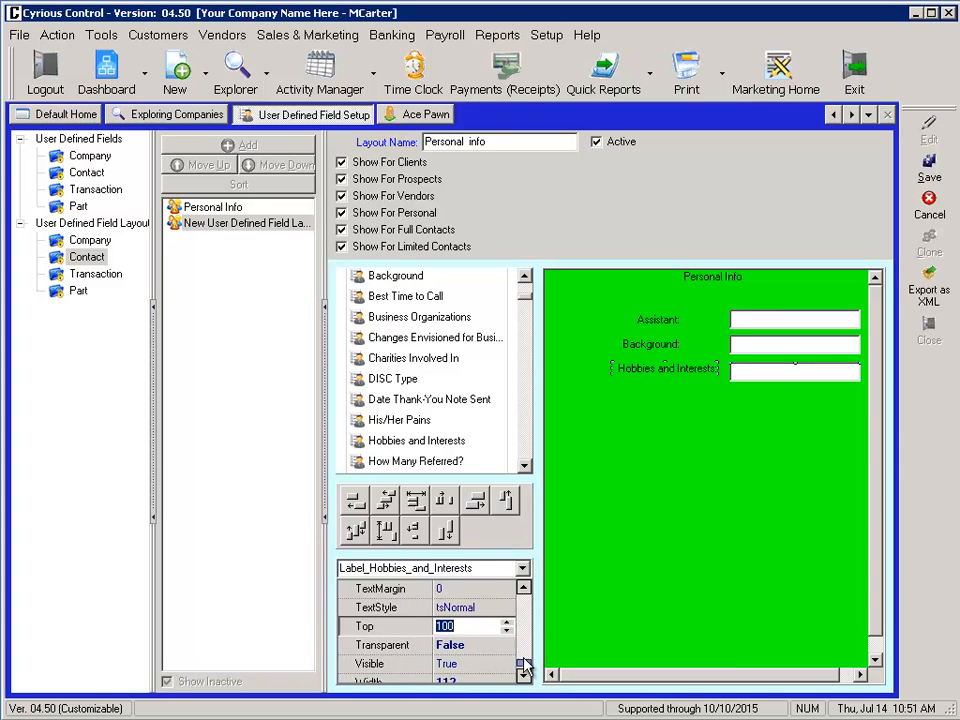
pyautogui.moveTo(524, 663); pyautogui.dragTo(524, 624)
pyautogui.click(525, 677)
pyautogui.click(502, 646)
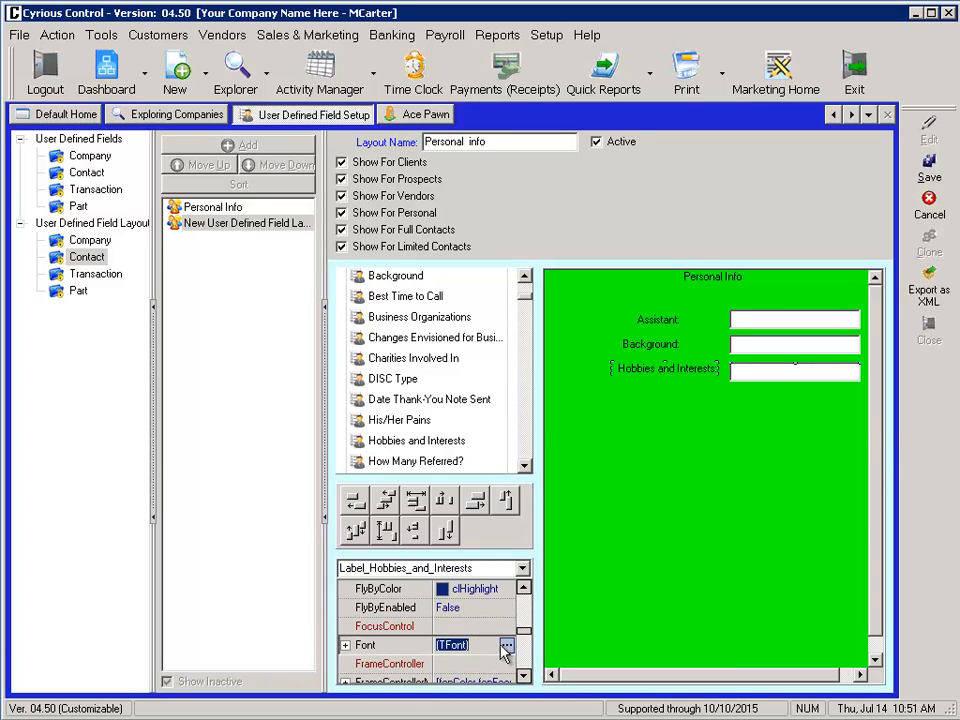
pyautogui.click(507, 645)
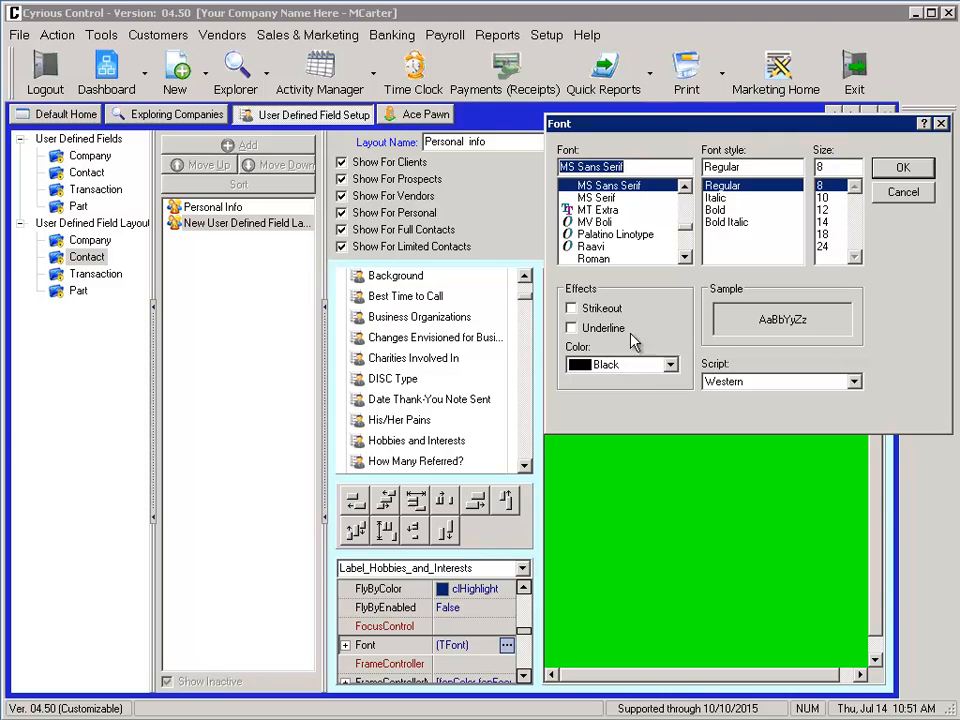
pyautogui.click(601, 198)
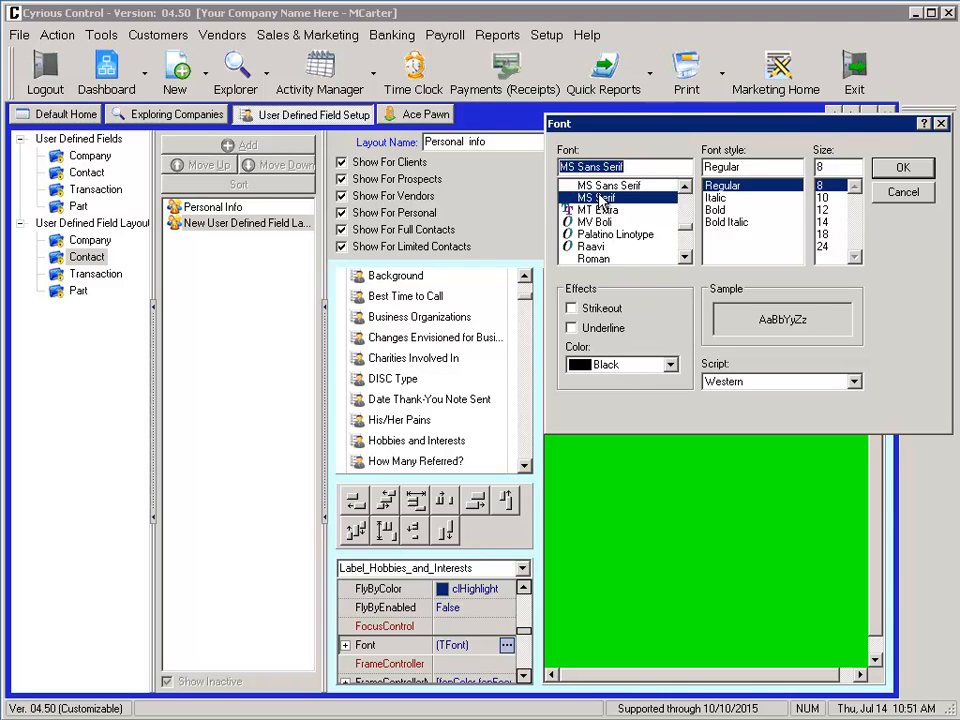
pyautogui.click(595, 222)
pyautogui.click(605, 234)
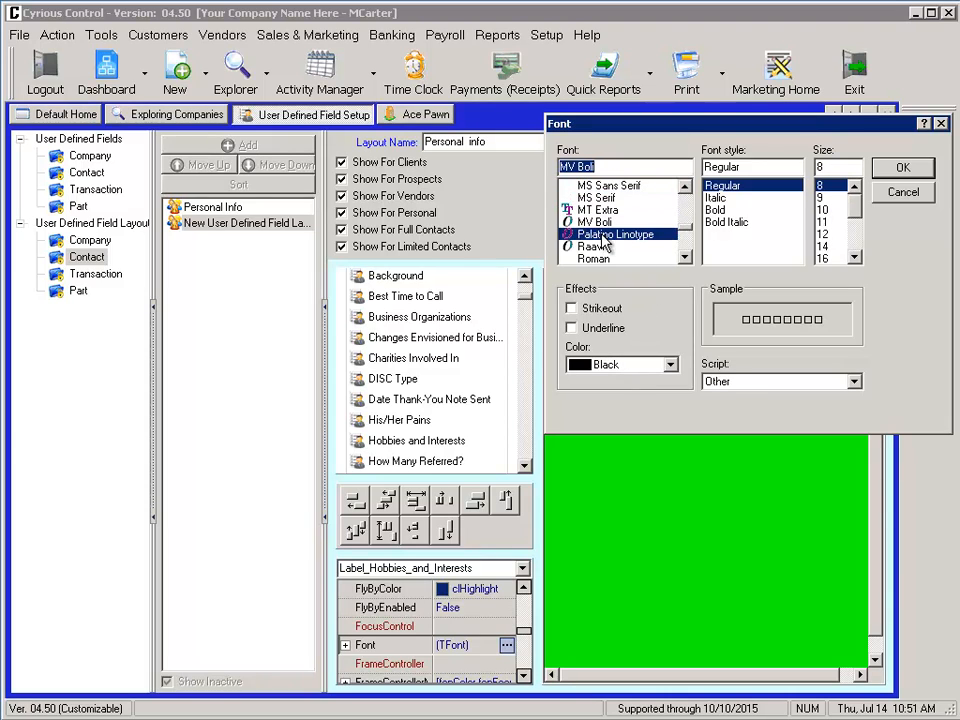
pyautogui.click(730, 188)
pyautogui.click(716, 198)
pyautogui.click(718, 211)
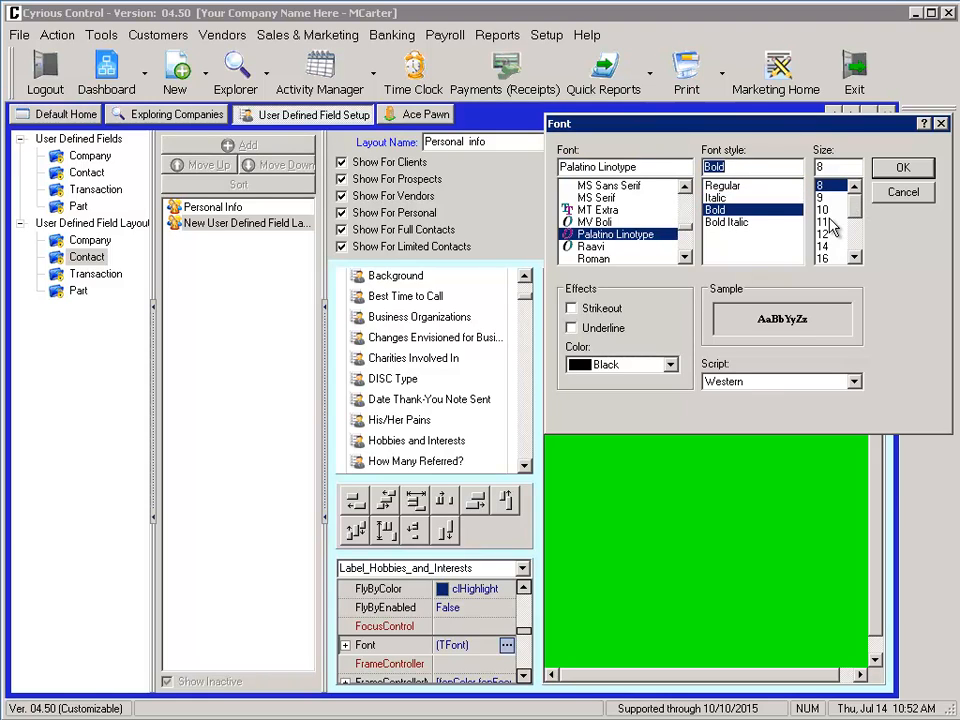
pyautogui.click(906, 196)
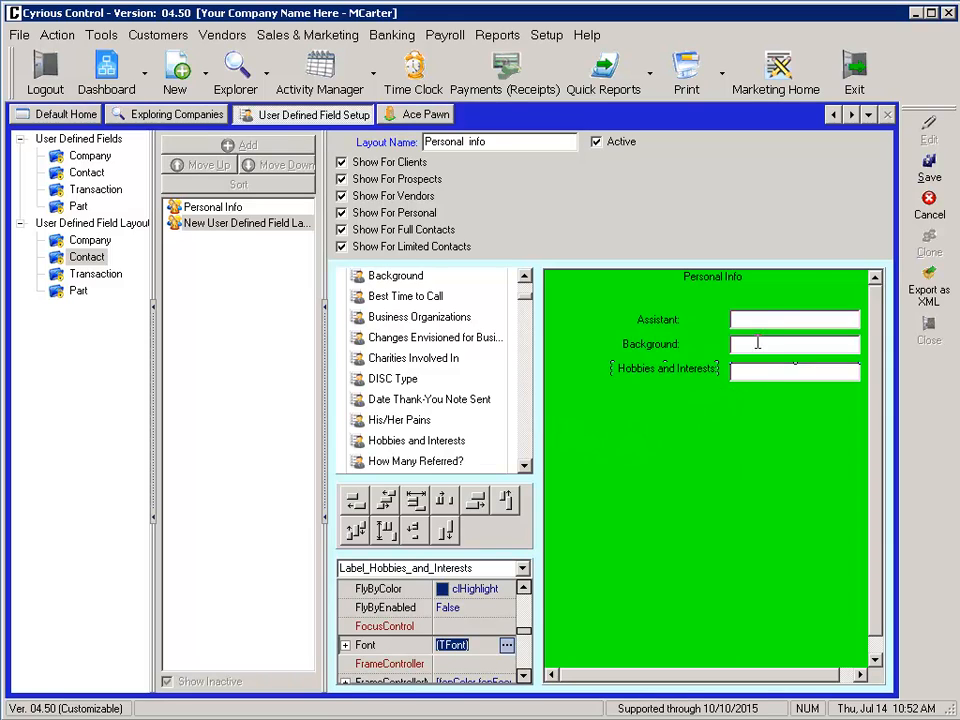
# Save the field layout and view the Personal Info layout on the primary contact of the company Bank One
pyautogui.click(938, 176)
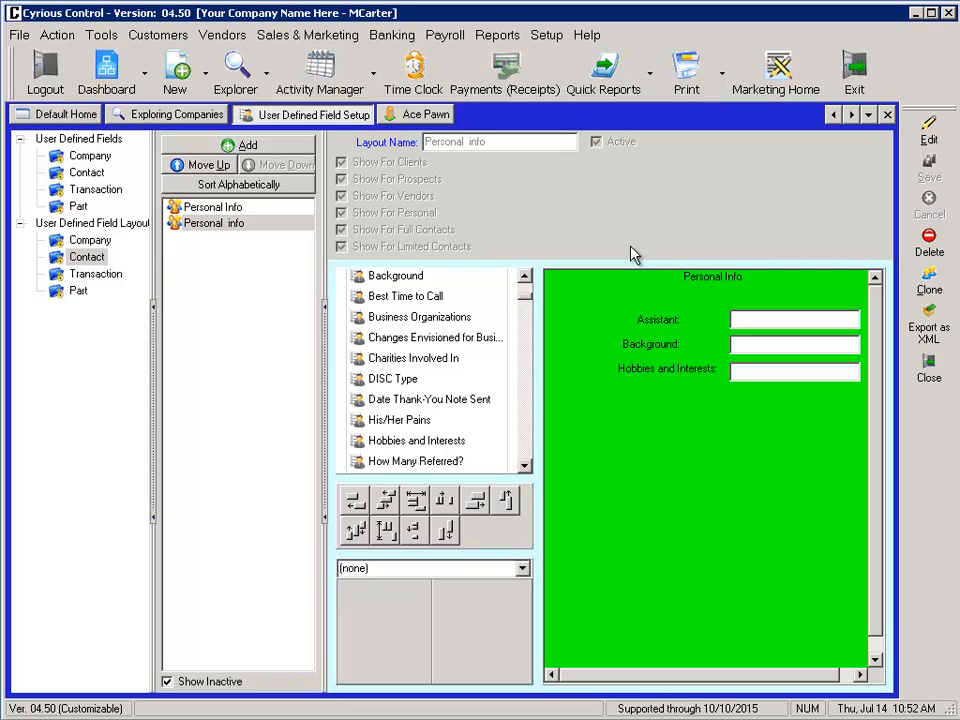
pyautogui.click(210, 116)
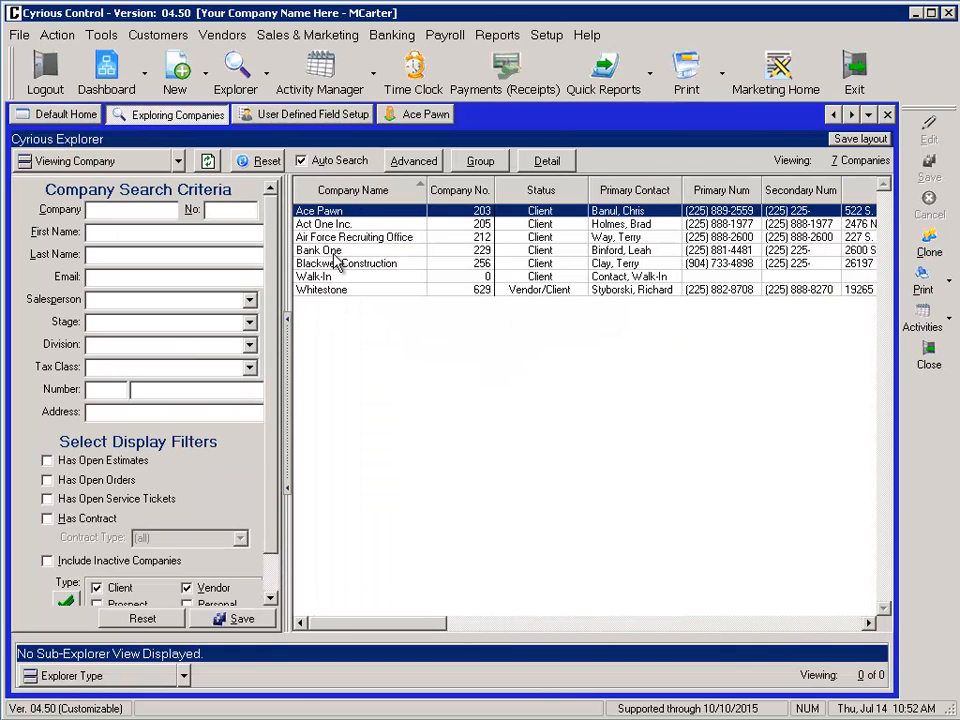
pyautogui.doubleClick(320, 251)
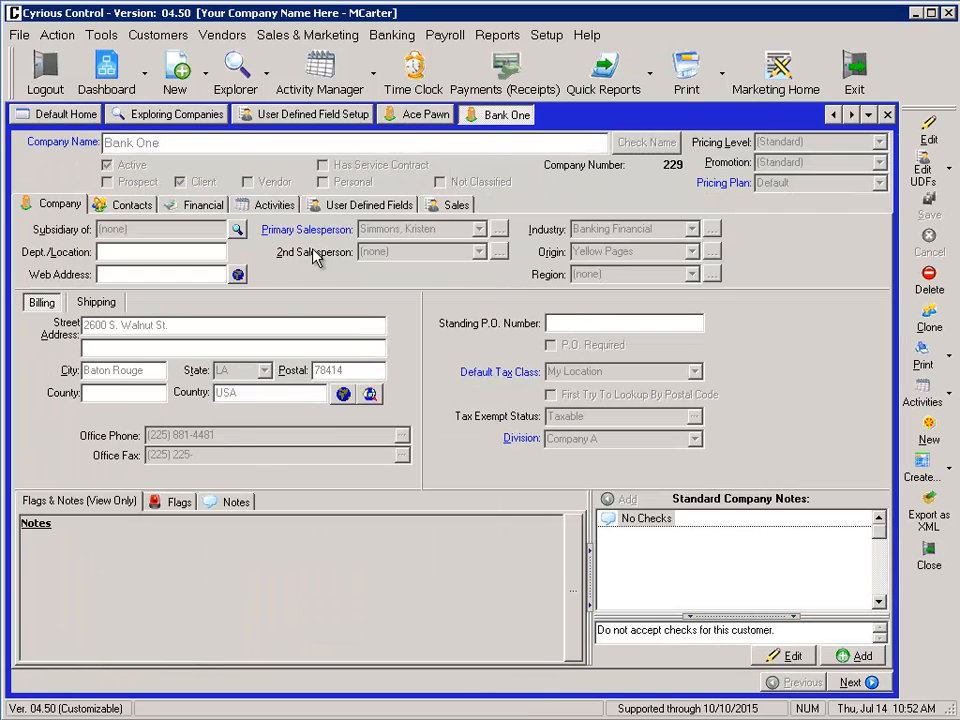
pyautogui.click(150, 207)
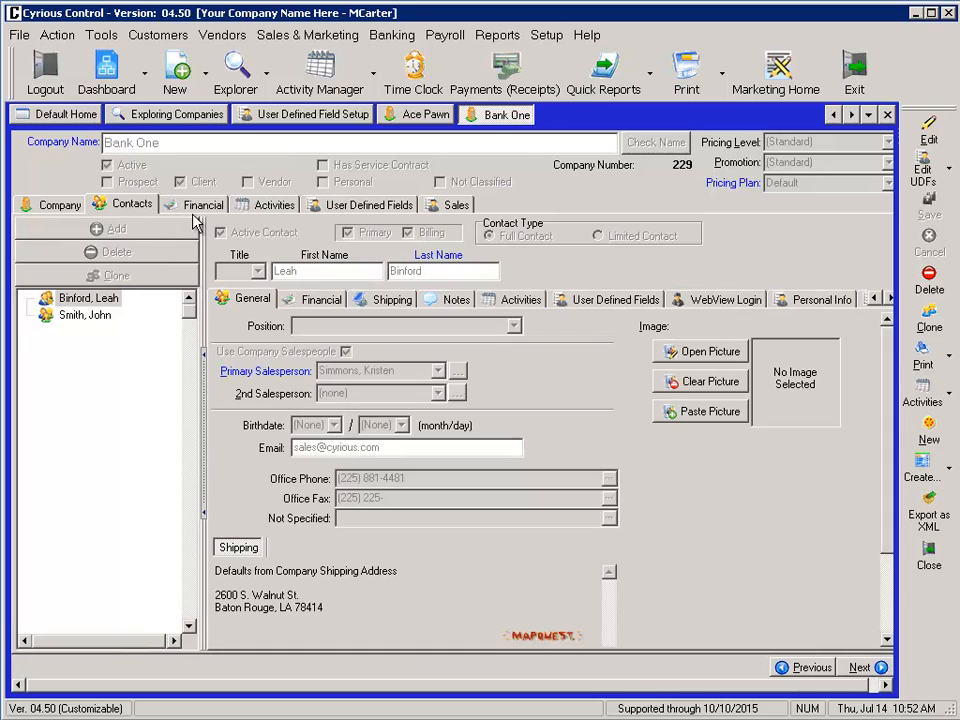
pyautogui.click(814, 301)
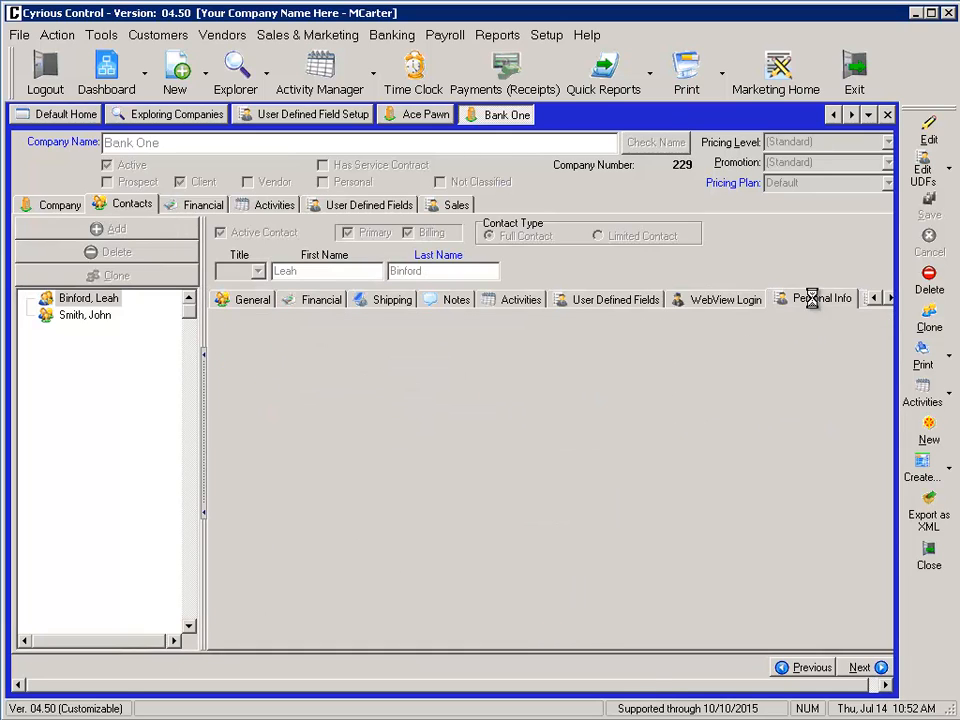
pyautogui.moveTo(869, 405); pyautogui.dragTo(866, 450)
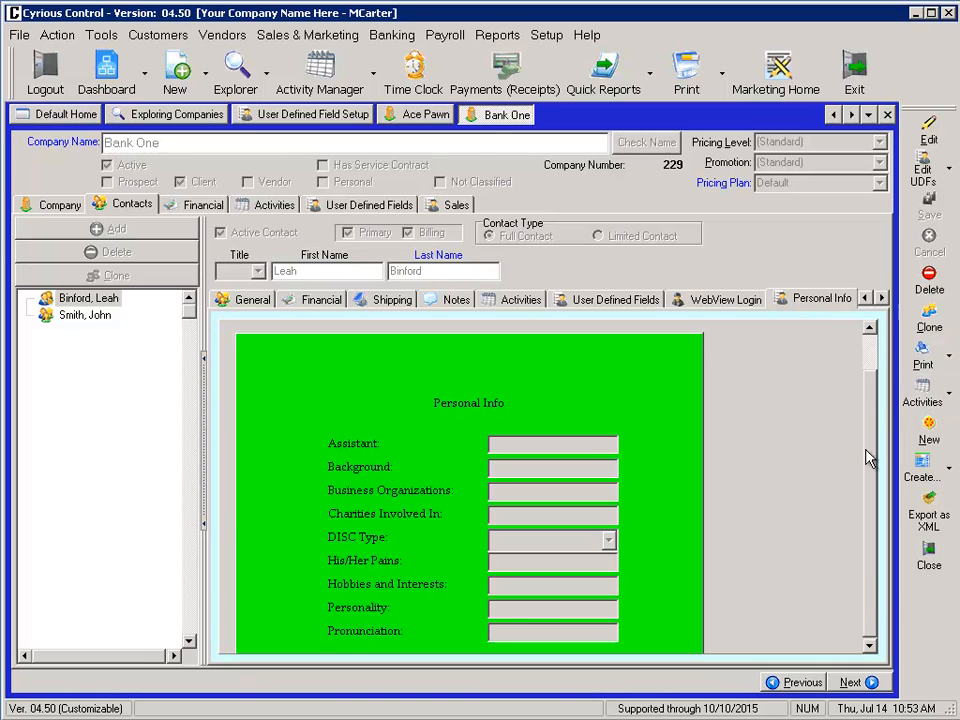